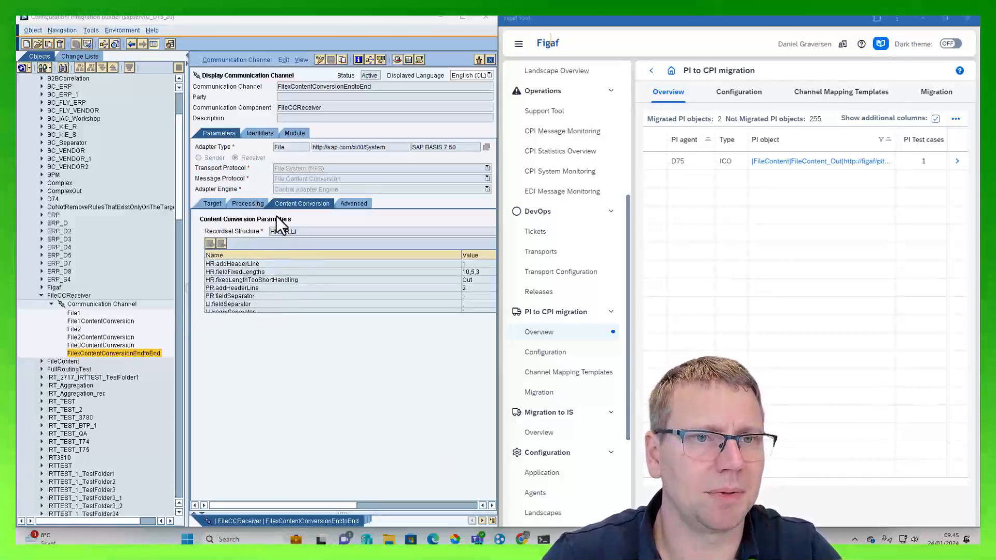
# From the FileContent_Out integrated configuration, open the sender channel FileSenderIflowFIXEDEndToEnd and examine its advanced parameters and source settings
pyautogui.click(320, 60)
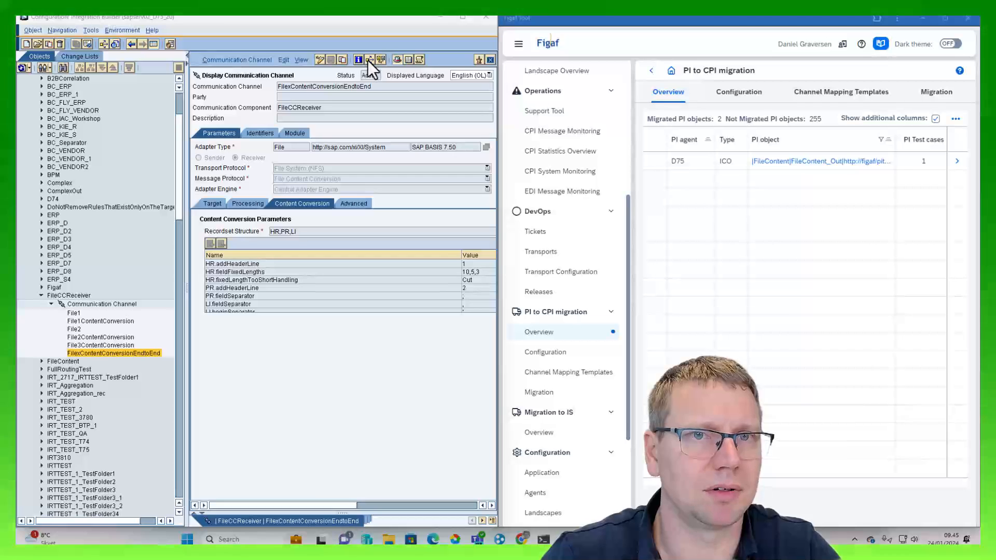
pyautogui.doubleClick(279, 155)
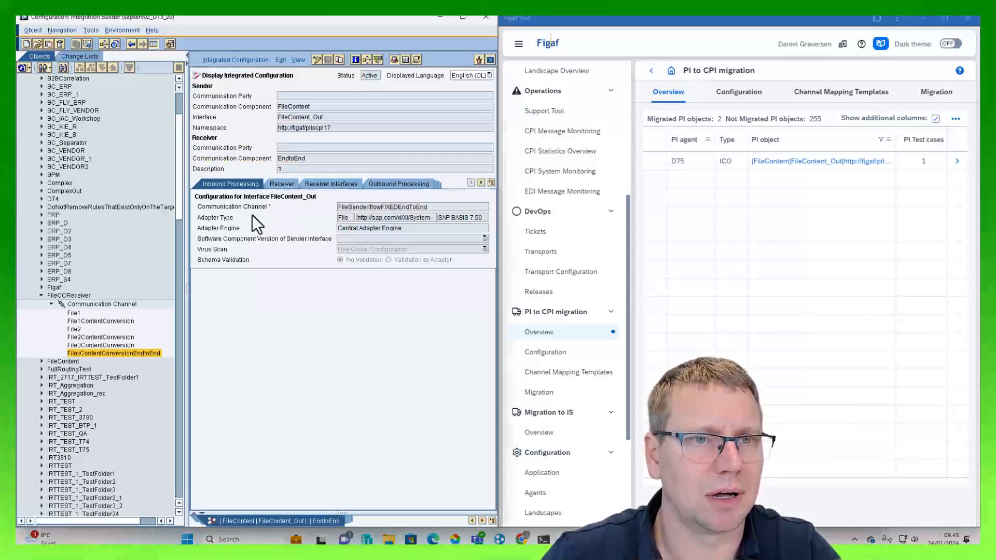
pyautogui.doubleClick(391, 206)
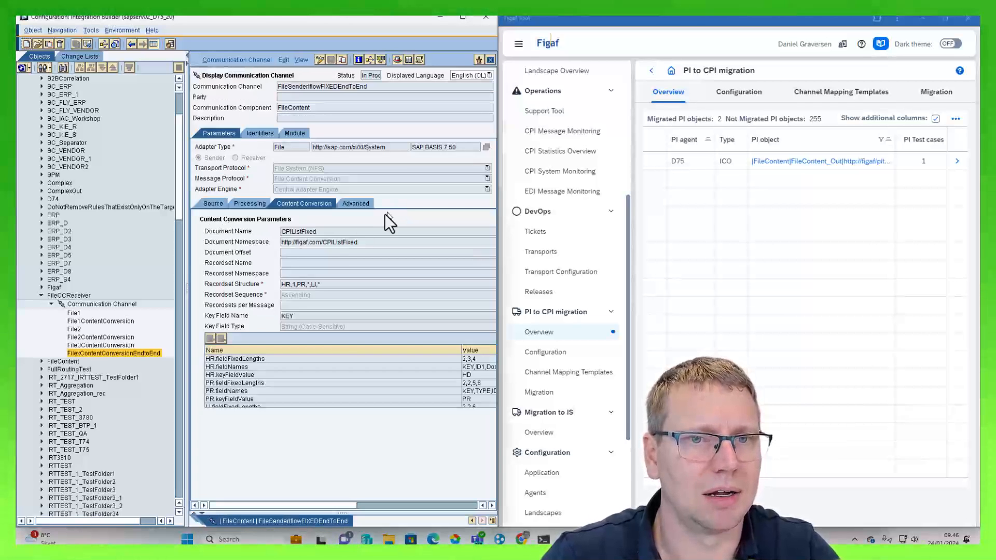
pyautogui.click(472, 22)
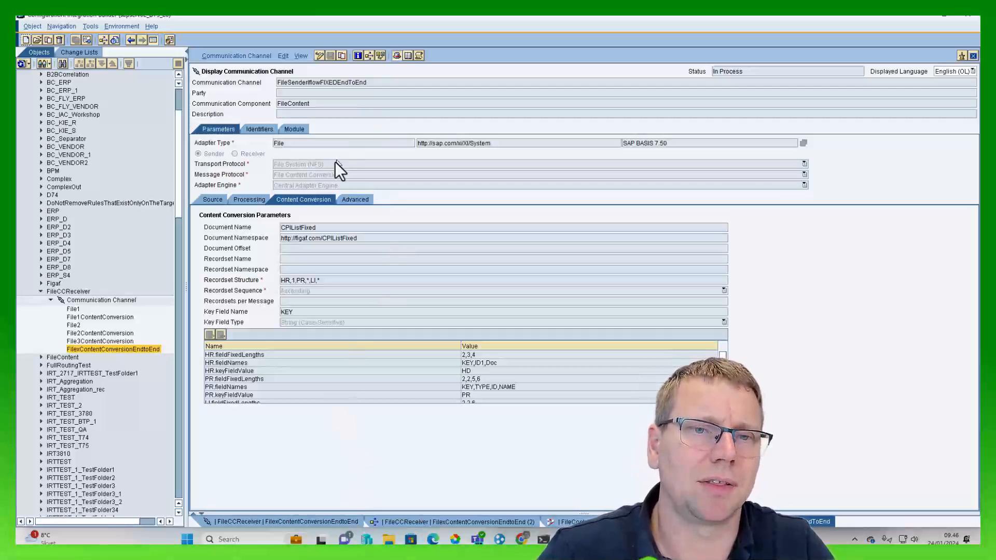
pyautogui.click(362, 203)
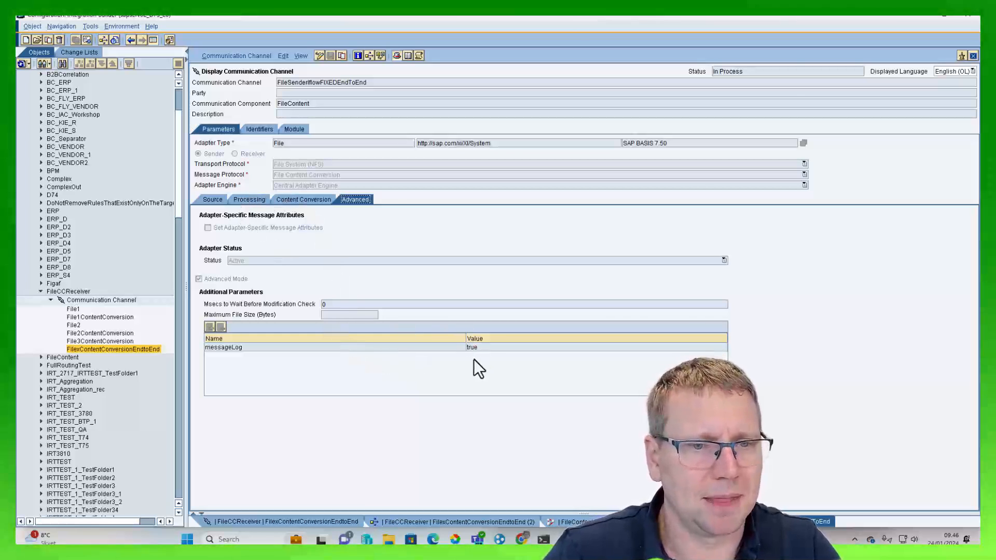
pyautogui.click(222, 201)
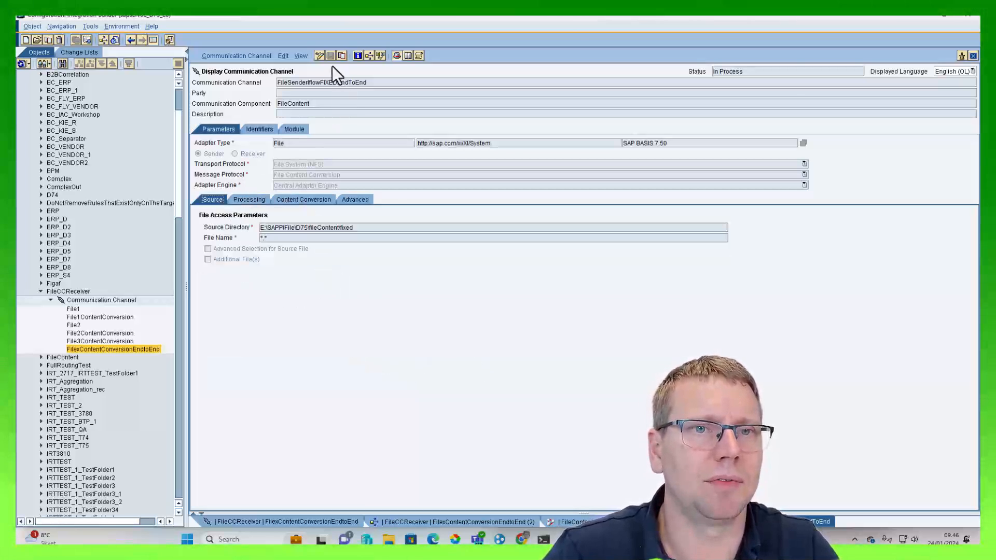
# Put the sender communication channel into edit mode, save it and activate it through the standard change list
pyautogui.click(314, 57)
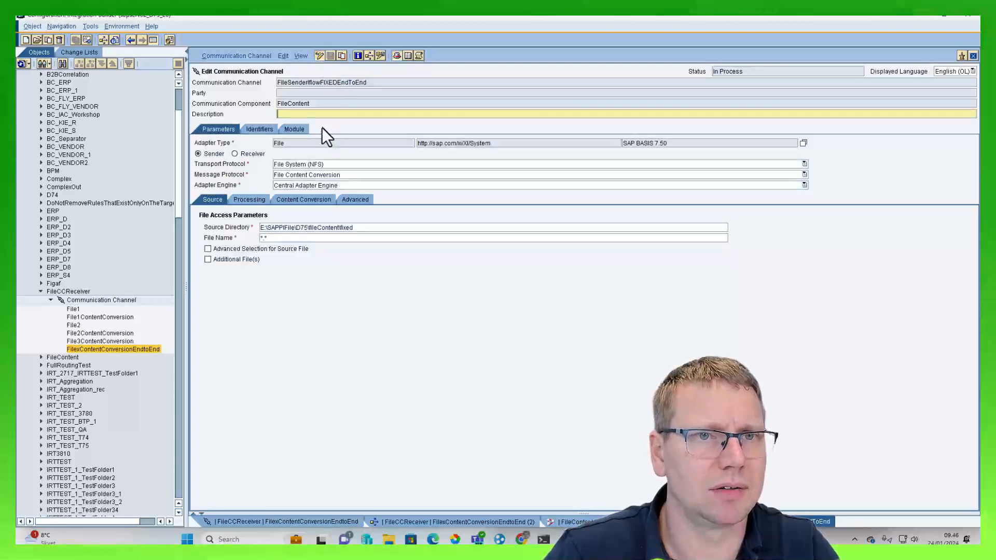
pyautogui.click(333, 56)
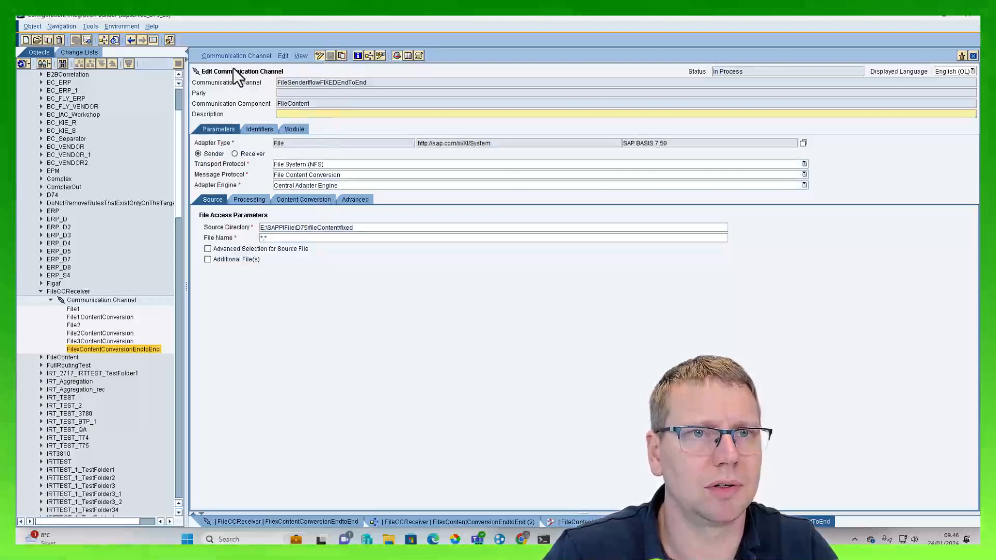
pyautogui.click(241, 56)
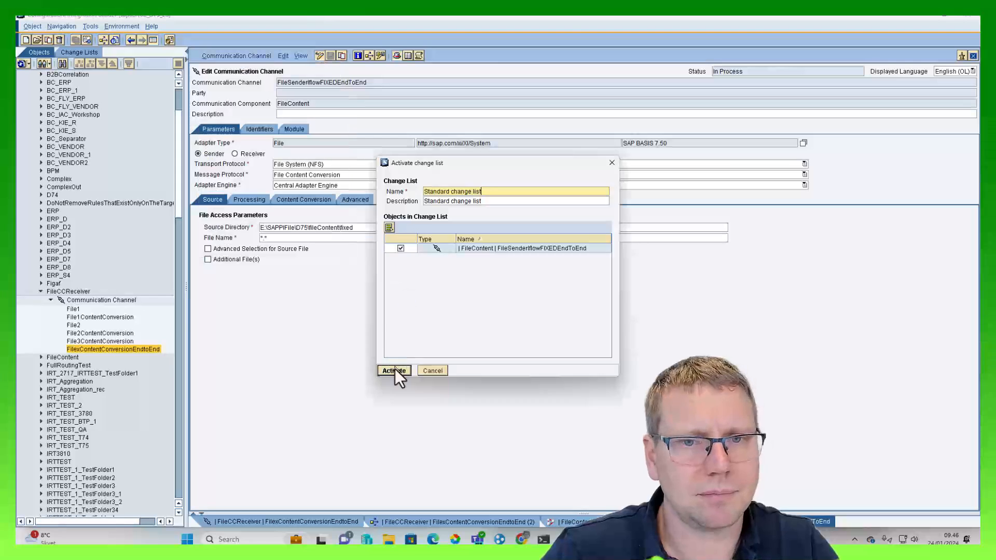
pyautogui.click(403, 373)
pyautogui.click(413, 308)
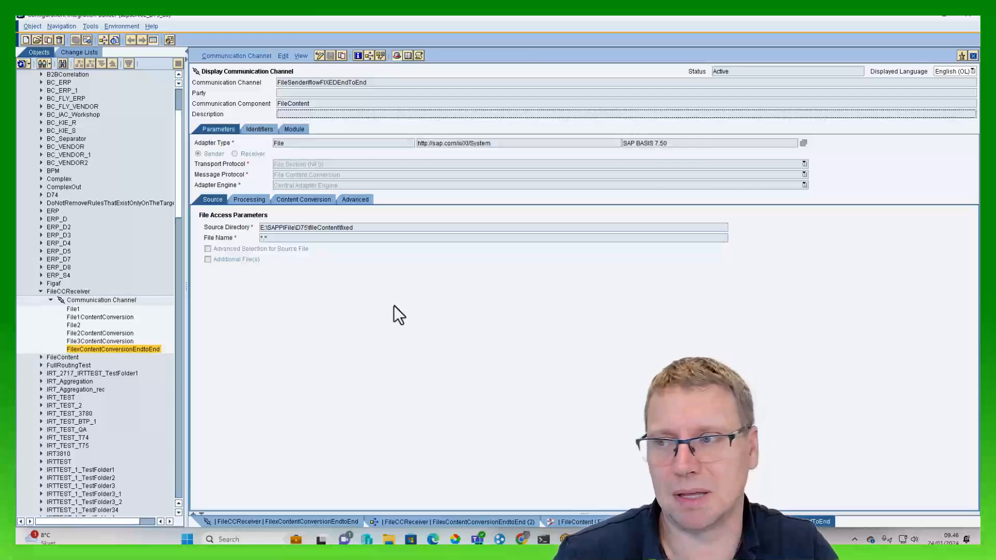
# Switch to the Figaf Tool window showing the PI to CPI migration overview and maximize it
pyautogui.hotkey('alt', 'Tab')
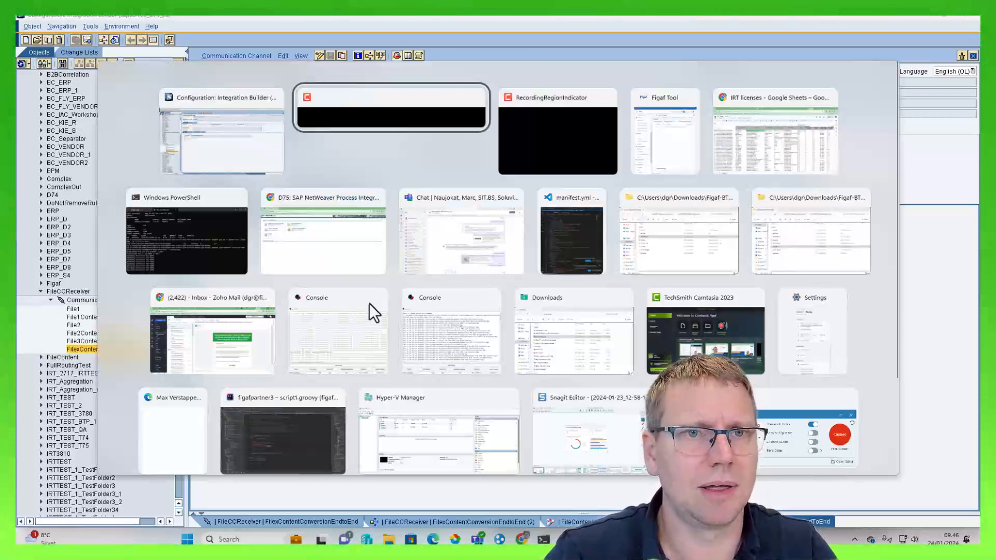
pyautogui.hotkey('alt', 'Tab')
pyautogui.hotkey('alt', 'Tab')
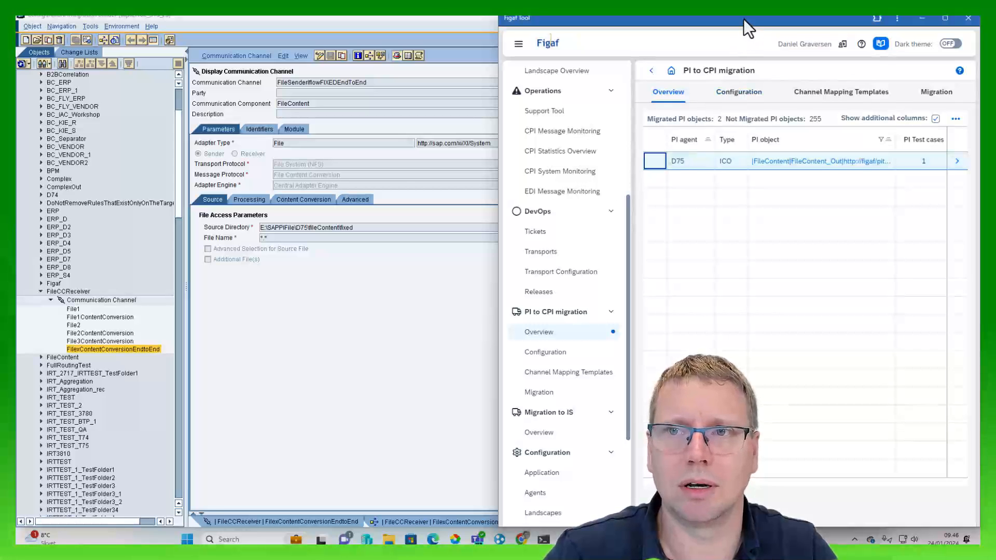
pyautogui.moveTo(743, 18); pyautogui.dragTo(565, 34)
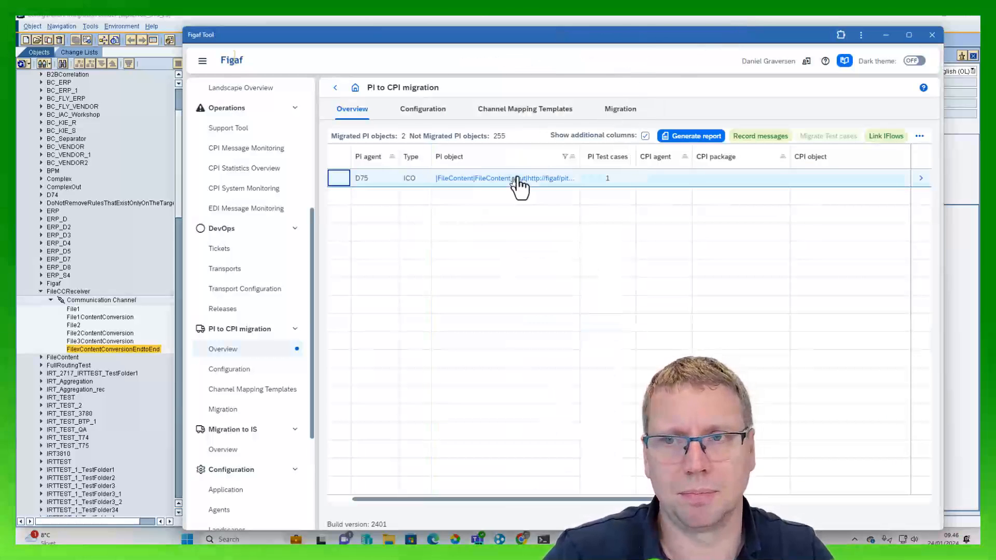
pyautogui.click(907, 35)
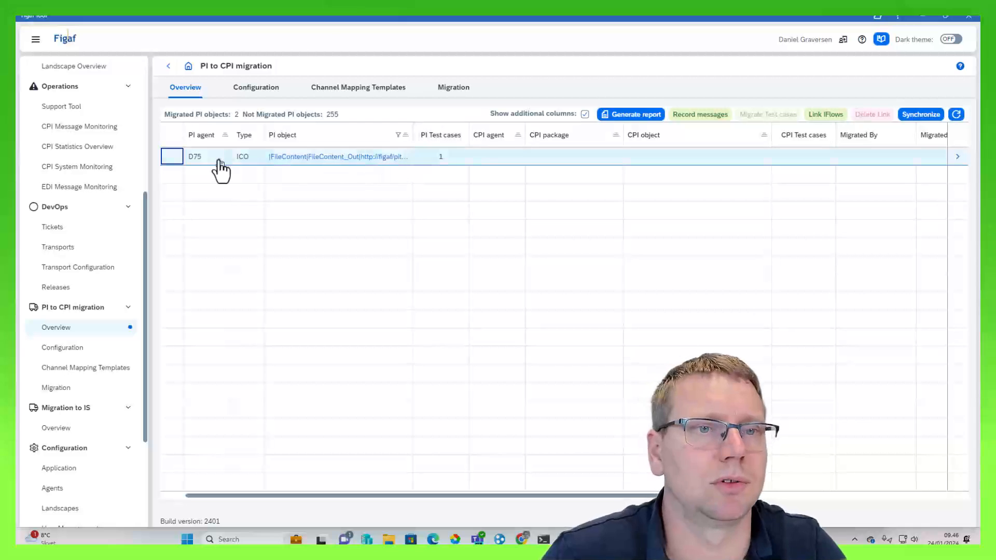
# Check the original recording configuration of the FileContent_Out object in a recording request, and cancel without saving
pyautogui.click(684, 115)
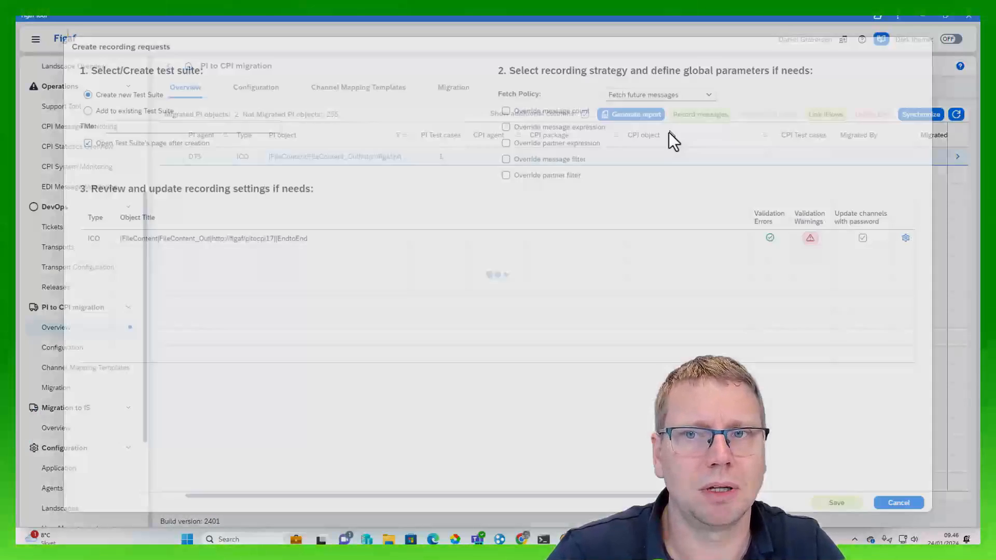
pyautogui.click(905, 237)
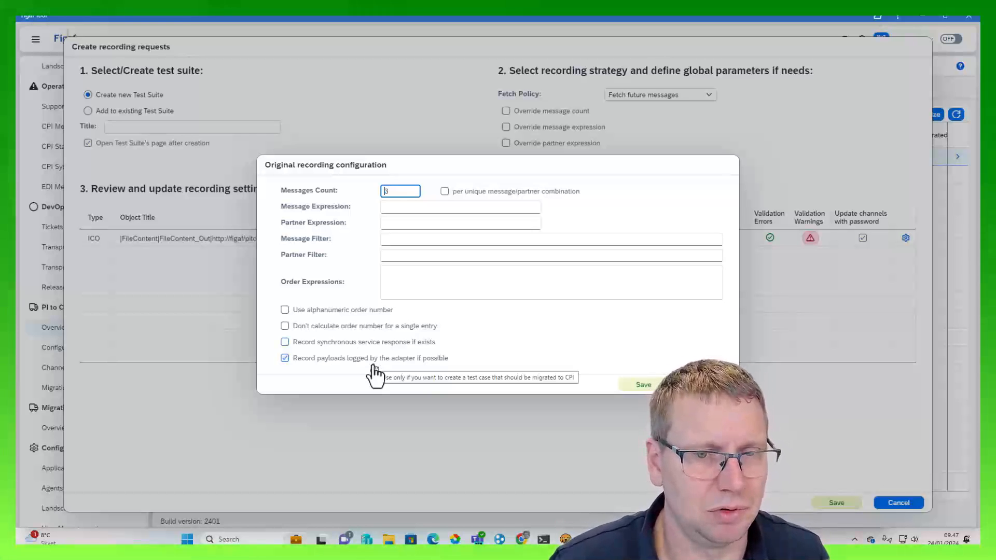
pyautogui.click(726, 384)
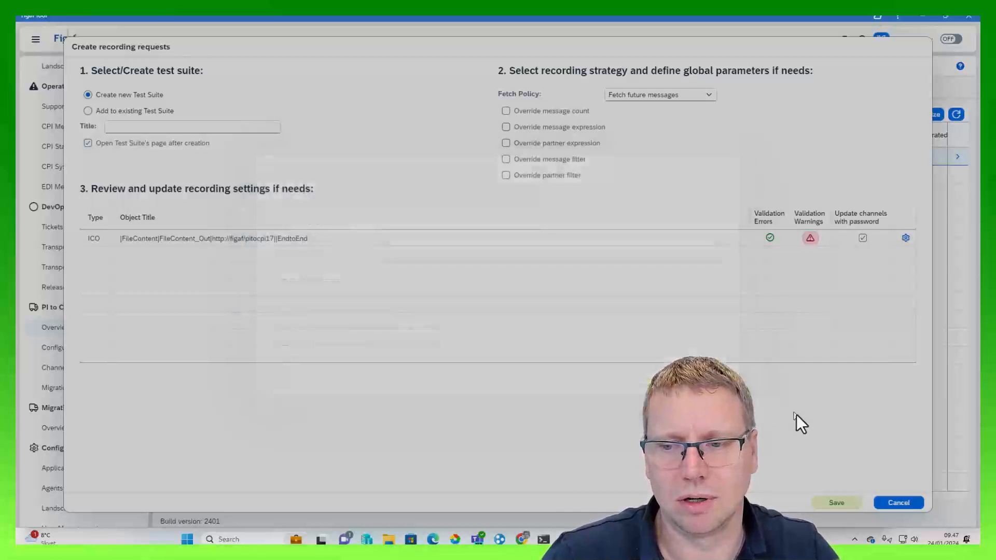
pyautogui.click(898, 502)
# Examine the FileContent_Out object's common information and its recording configuration, including the adapter payload recording option, and return to the migration overview
pyautogui.click(361, 163)
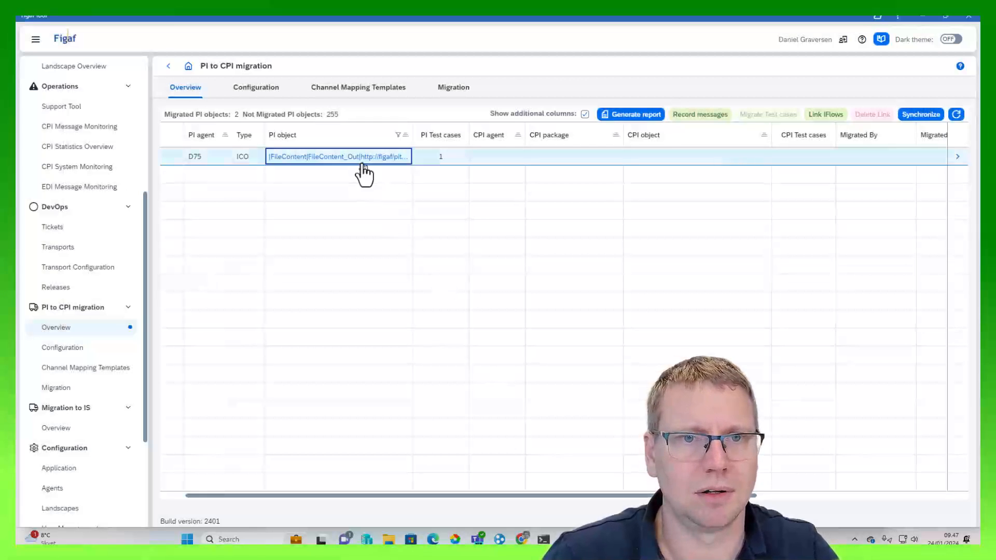
pyautogui.click(361, 164)
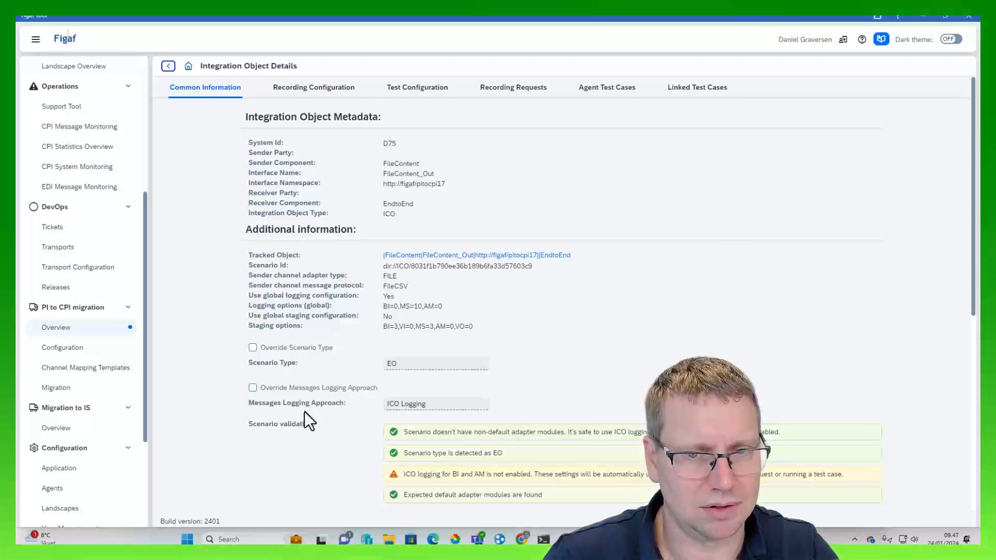
pyautogui.scroll(-3, 303, 412)
pyautogui.scroll(3, 272, 167)
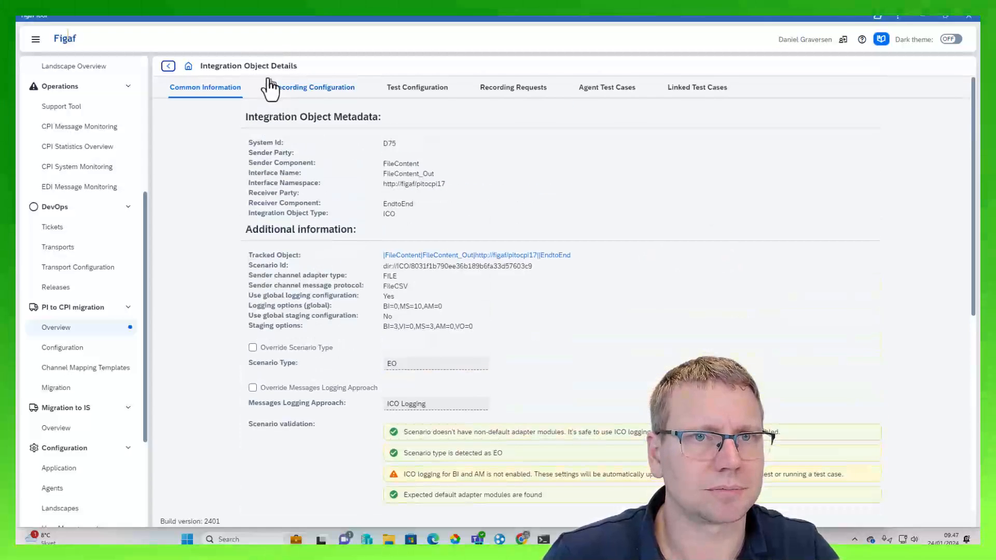
pyautogui.click(311, 99)
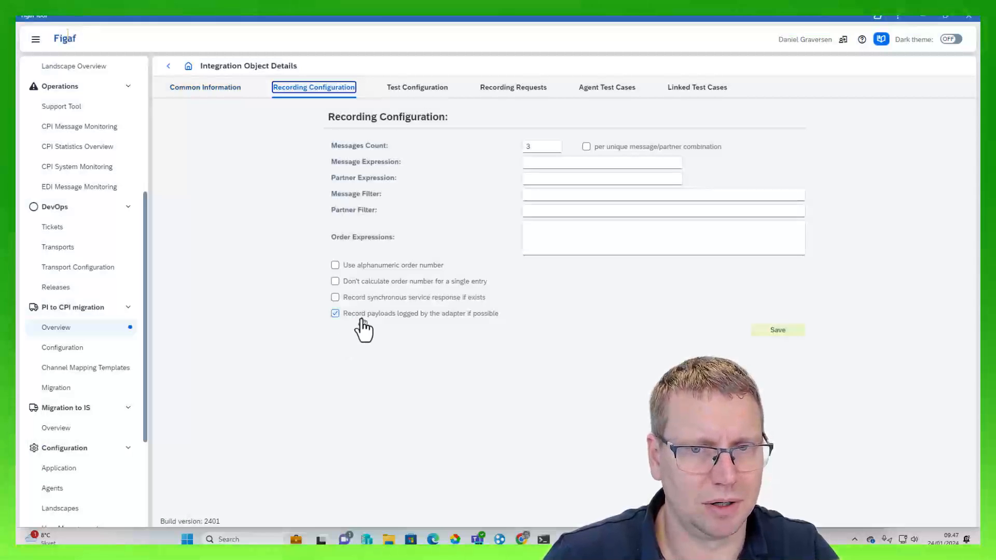
pyautogui.moveTo(441, 325)
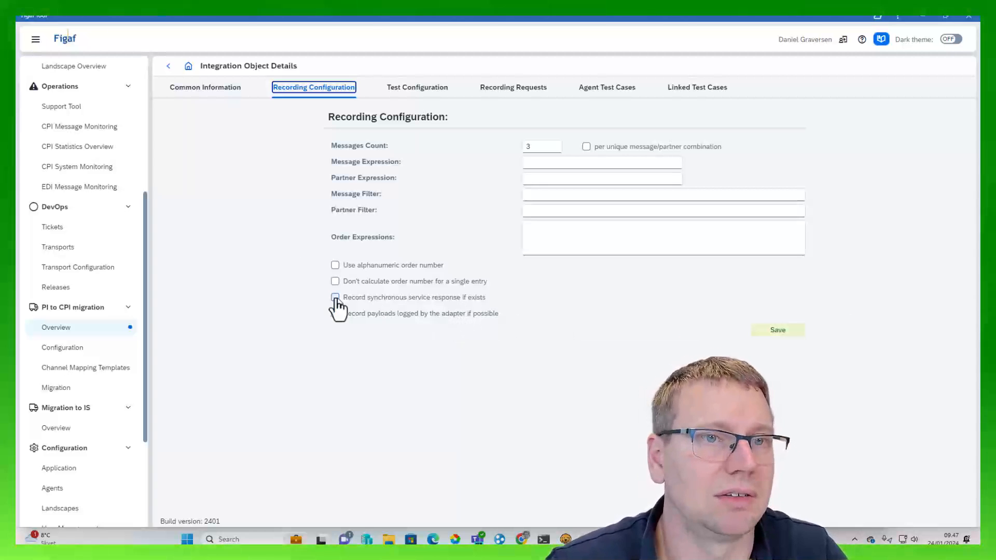
pyautogui.click(168, 66)
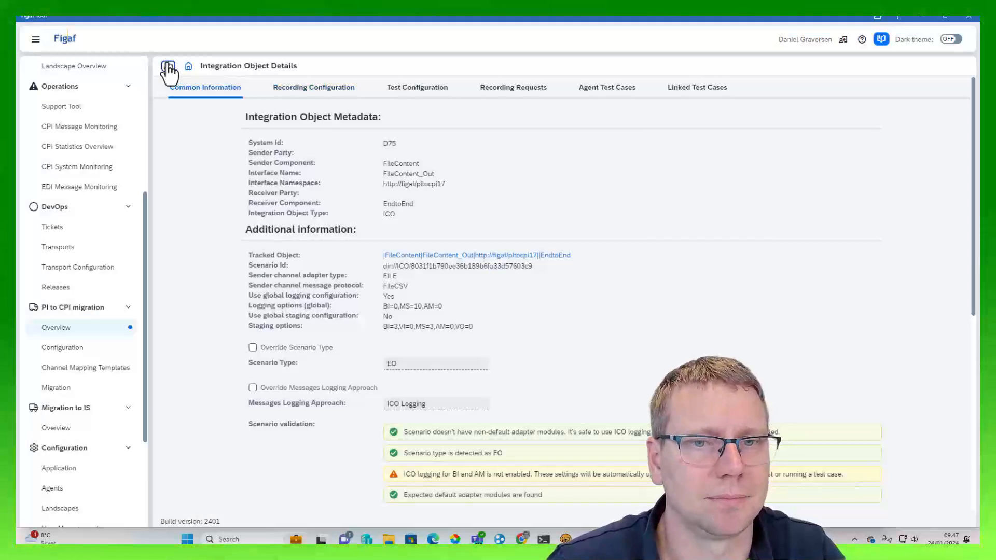
pyautogui.click(167, 67)
# Start a recording request for the FileContent_Out object with a new test suite titled "Fiel Content conversion"
pyautogui.click(172, 156)
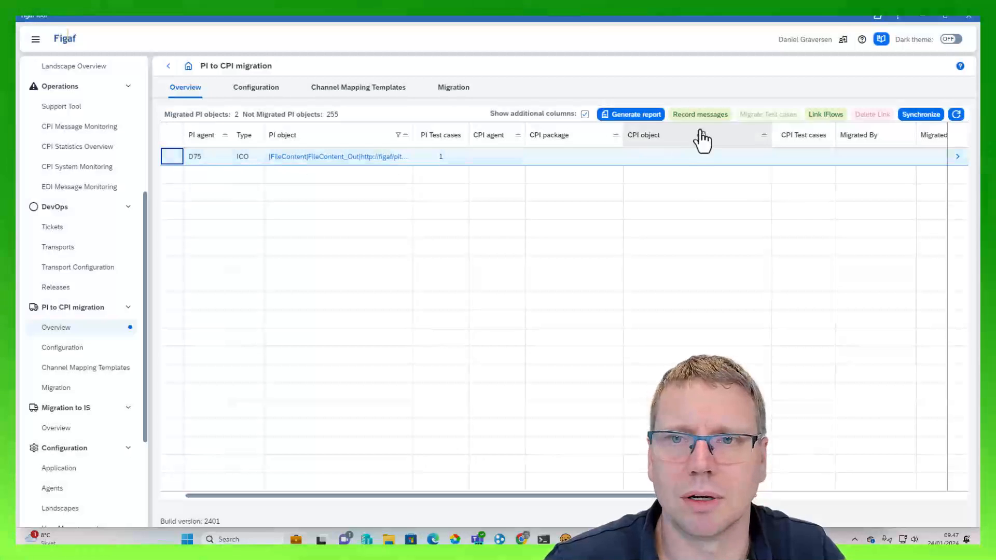
pyautogui.click(717, 120)
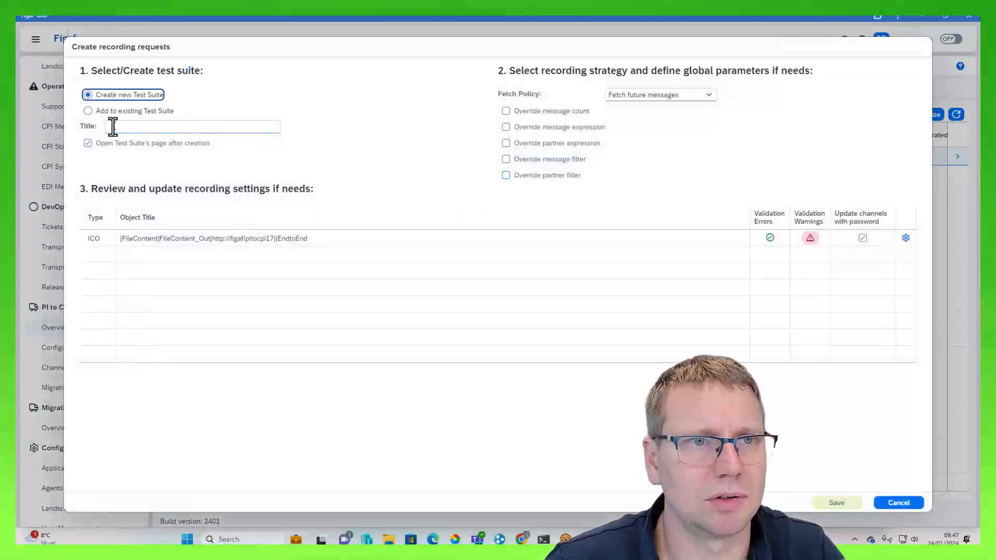
pyautogui.click(130, 111)
pyautogui.click(132, 96)
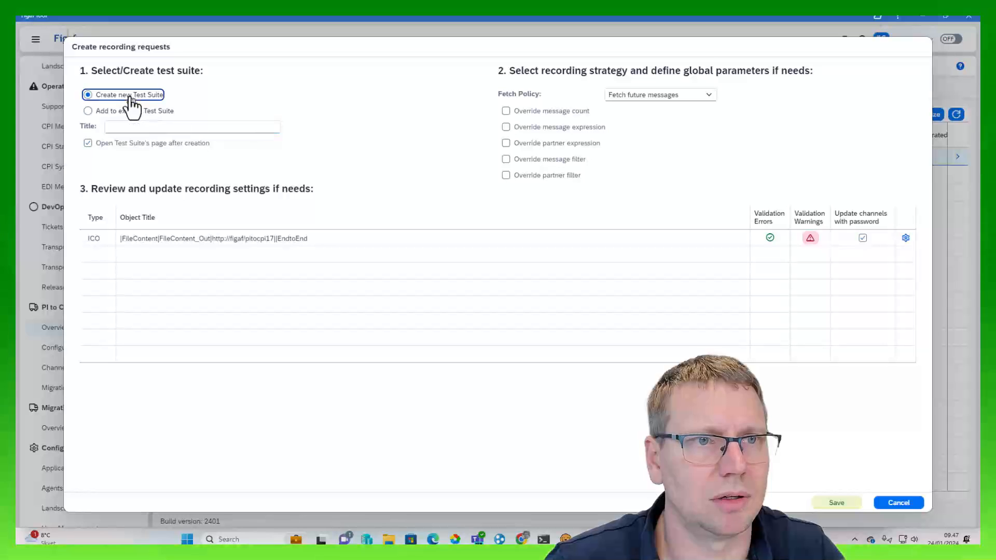
pyautogui.click(144, 127)
pyautogui.write('Fiel Content conversion')
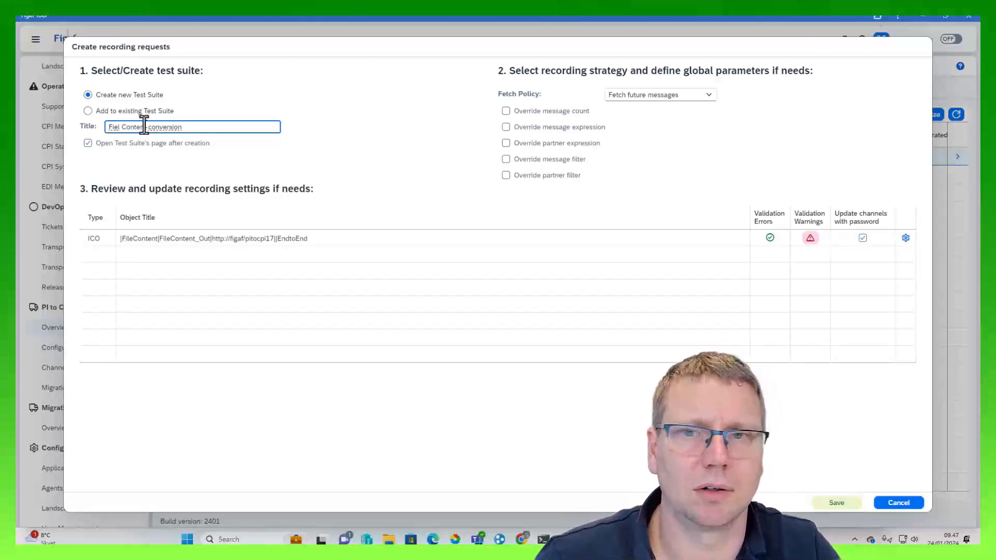
# Set the fetch policy to chosen message groups and save the recording configuration with adapter-logged payload recording enabled
pyautogui.click(664, 102)
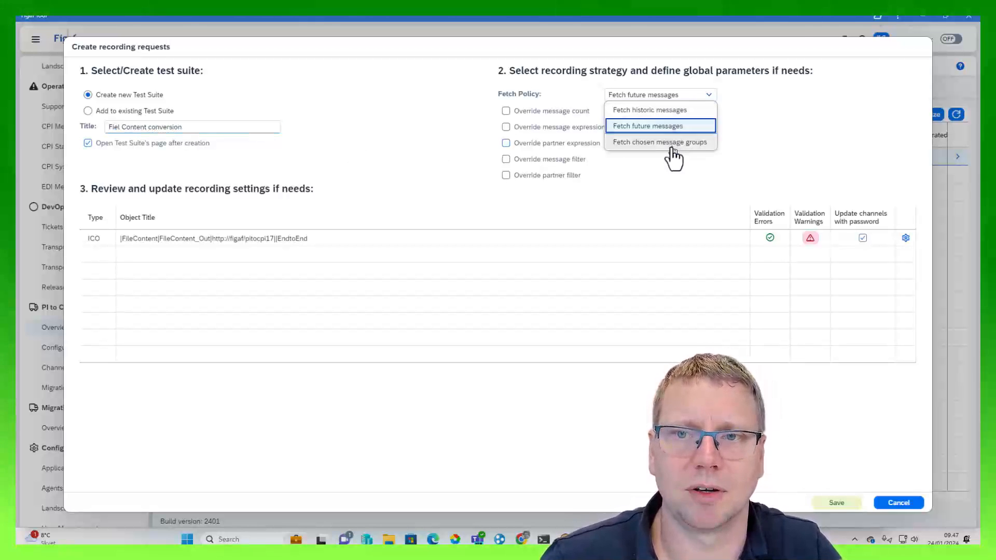
pyautogui.click(669, 144)
pyautogui.click(905, 238)
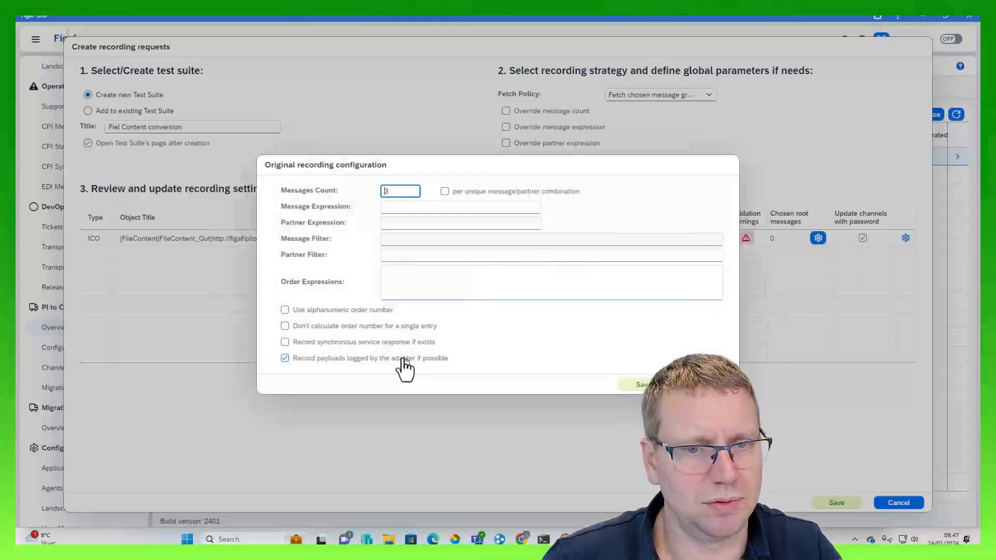
pyautogui.click(639, 384)
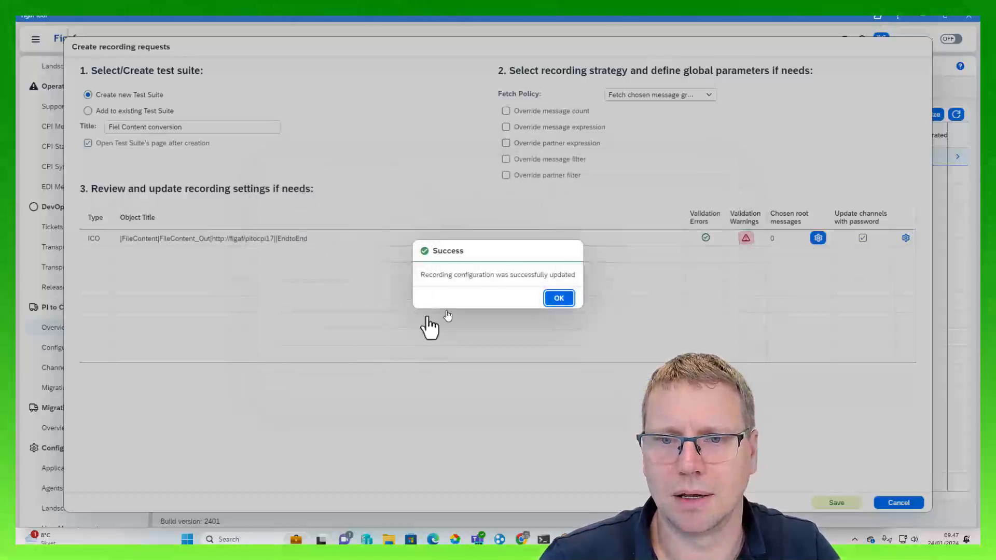
pyautogui.click(550, 299)
# Search the object's message groups and choose the one from Jan 24, 2024, 9:46:28 AM for recording
pyautogui.click(815, 238)
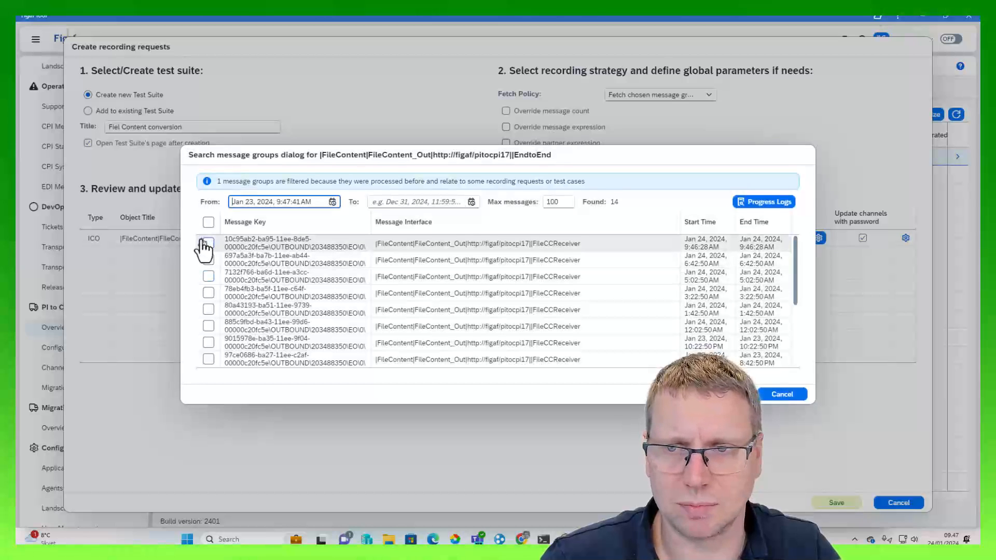
pyautogui.click(207, 243)
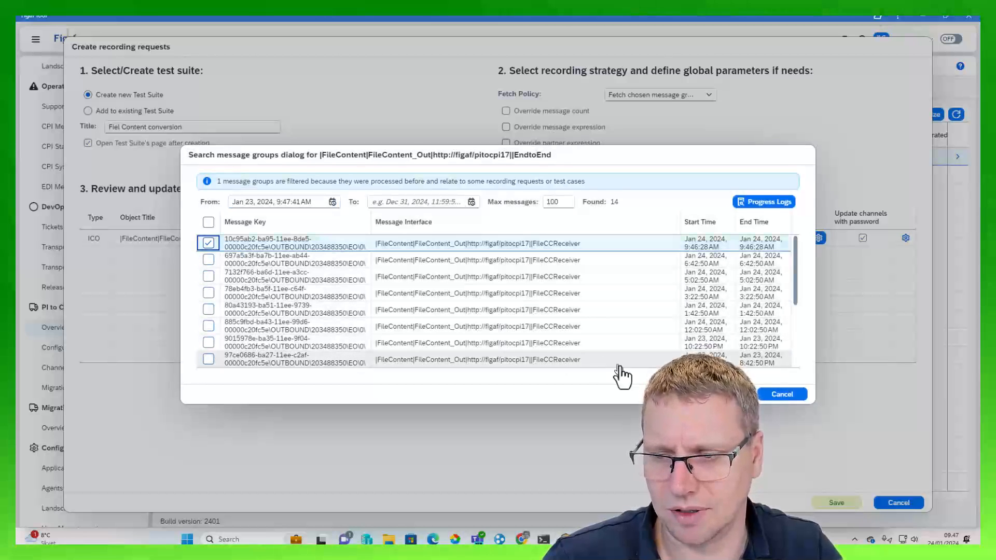
pyautogui.click(720, 394)
pyautogui.click(670, 384)
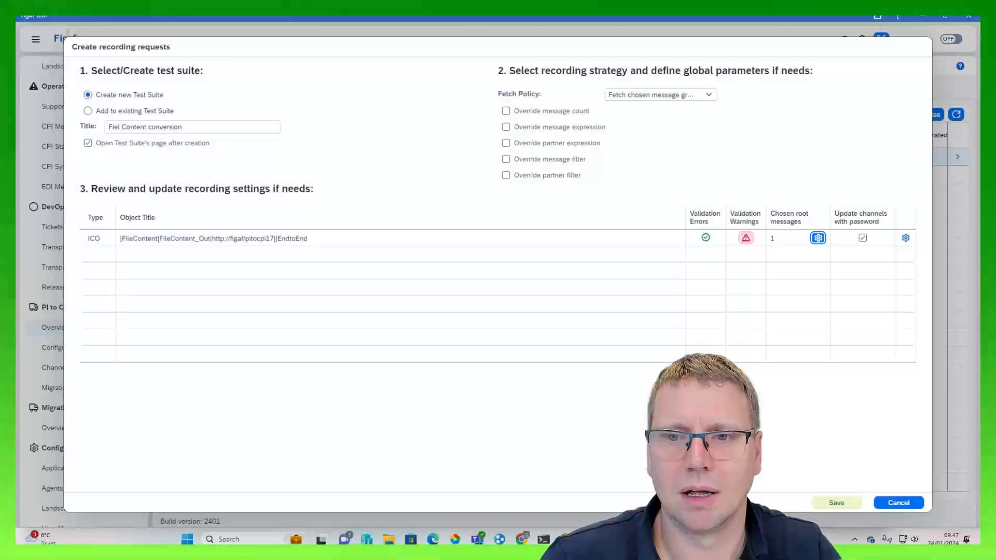
# Save the recording request, refresh the polling results and close them to reach the new test suite
pyautogui.click(835, 502)
pyautogui.click(550, 297)
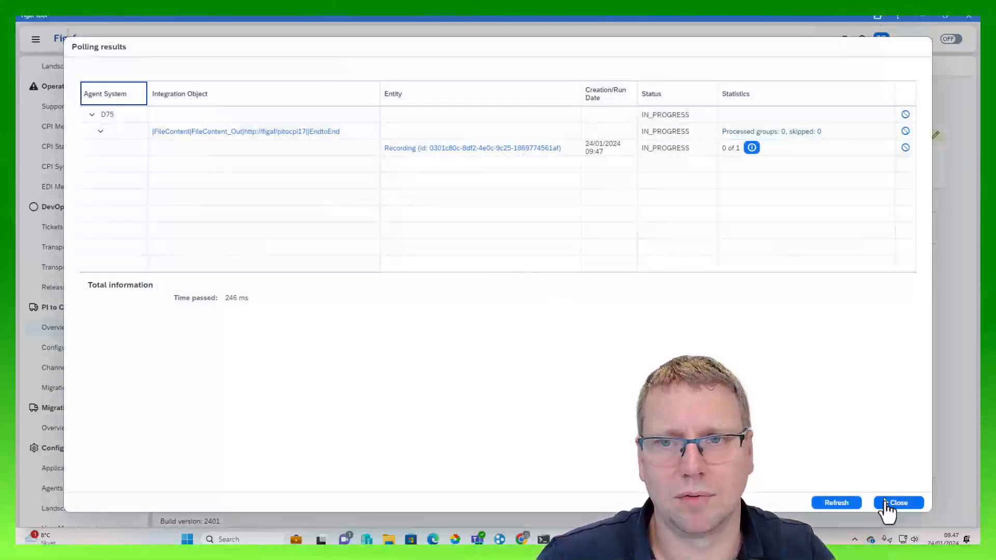
pyautogui.click(849, 502)
pyautogui.click(901, 503)
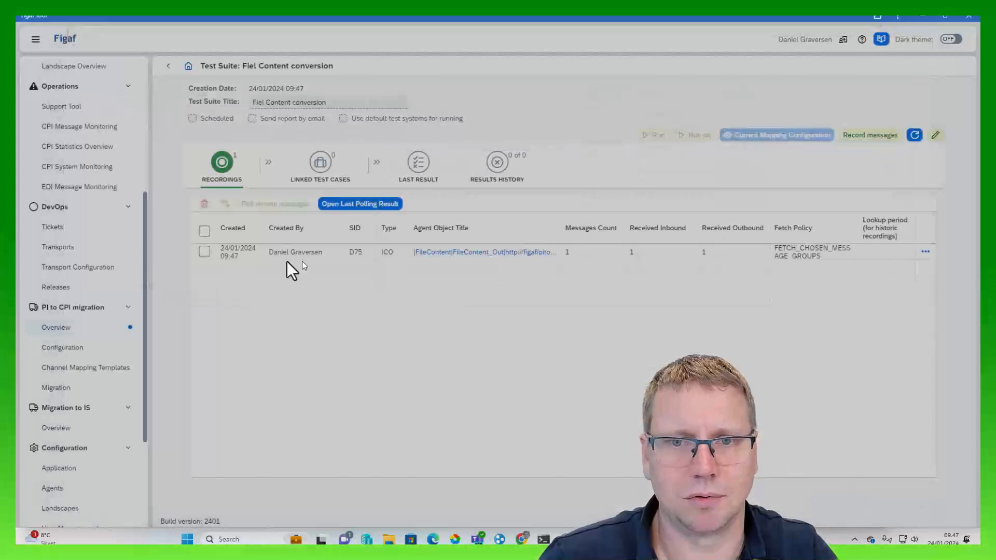
# Create a REGRESSION test case from the D75 recording of the FileContent_Out object
pyautogui.click(204, 252)
pyautogui.click(225, 203)
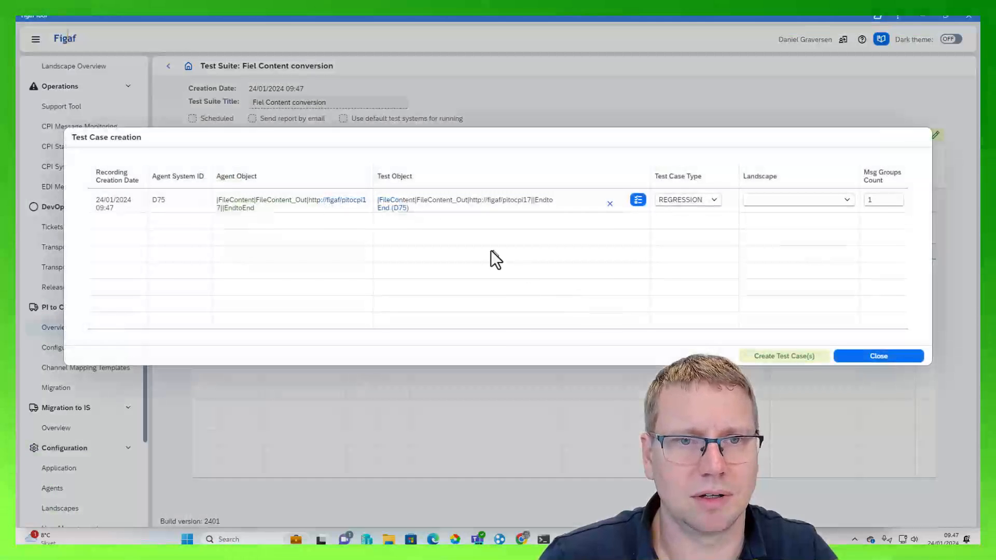
pyautogui.click(764, 384)
pyautogui.click(543, 293)
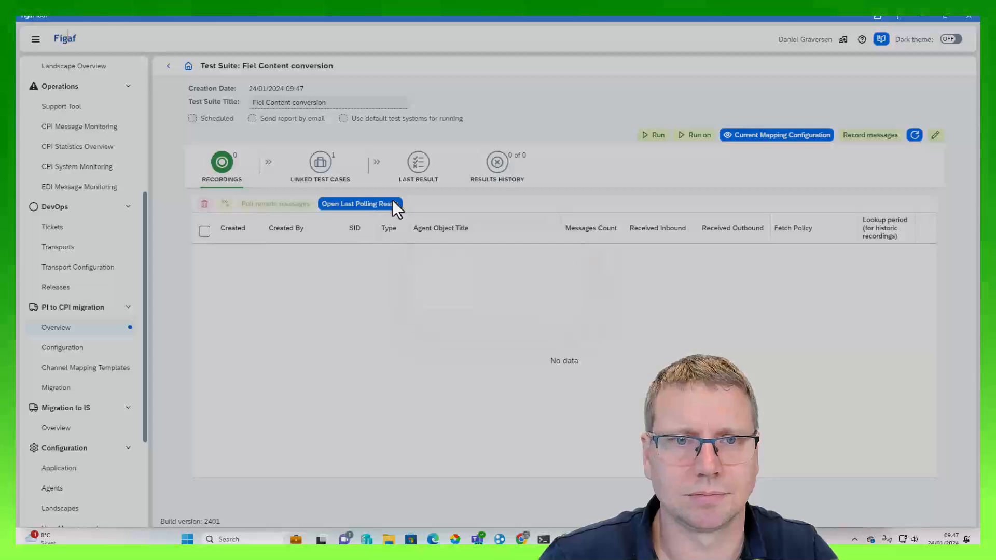
# Inspect the inbound message's payload in the suite's linked test case, and return to the PI to CPI migration overview
pyautogui.click(320, 165)
pyautogui.click(923, 247)
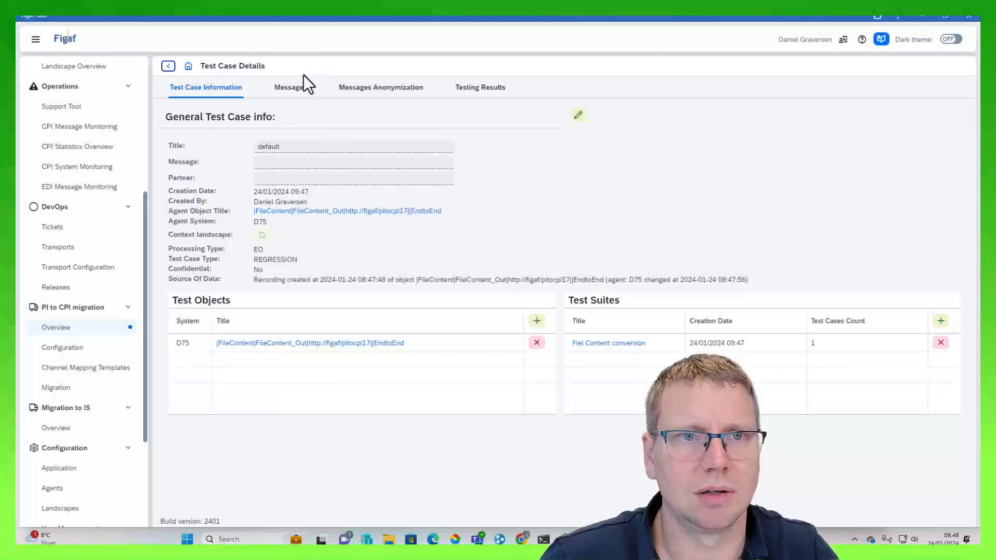
pyautogui.click(297, 86)
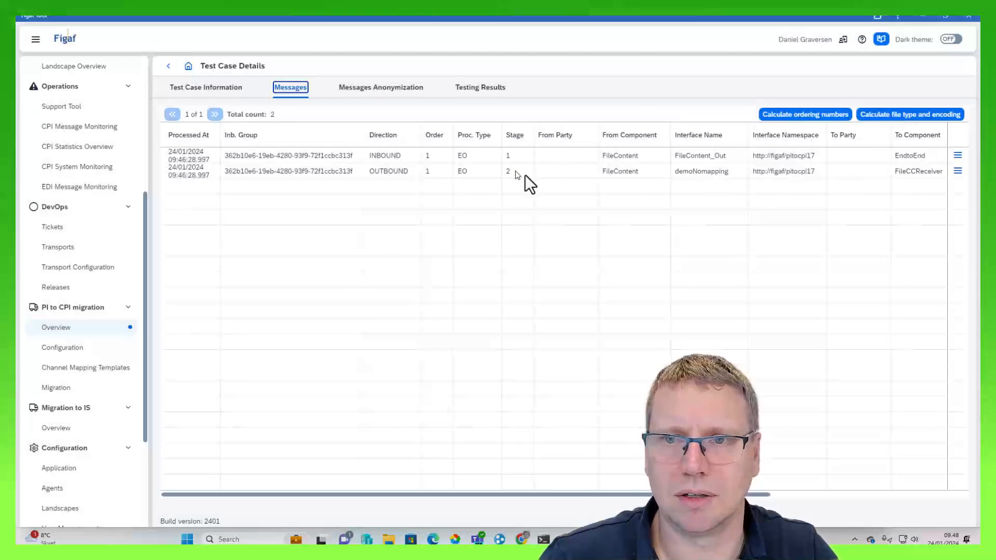
pyautogui.click(957, 156)
pyautogui.click(897, 127)
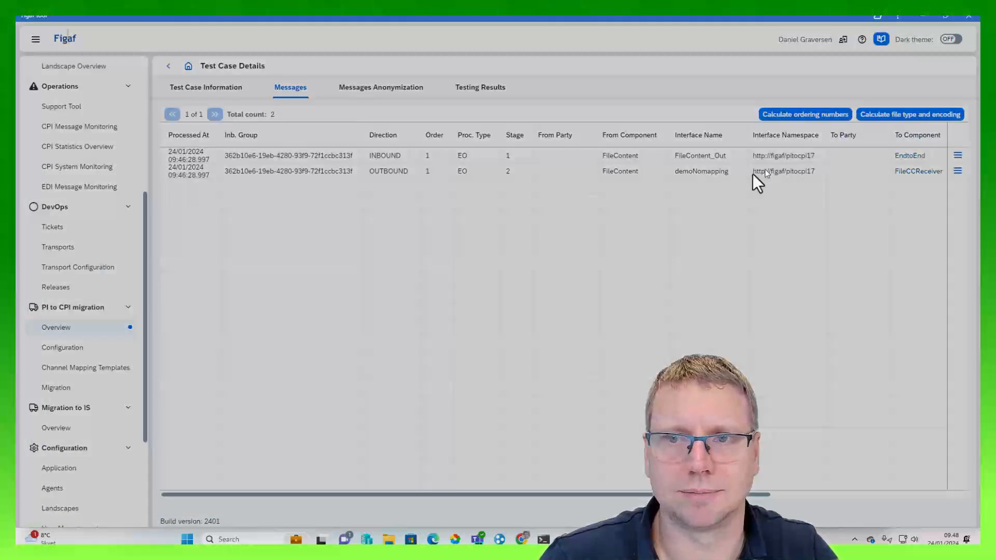
pyautogui.moveTo(263, 126); pyautogui.dragTo(237, 177)
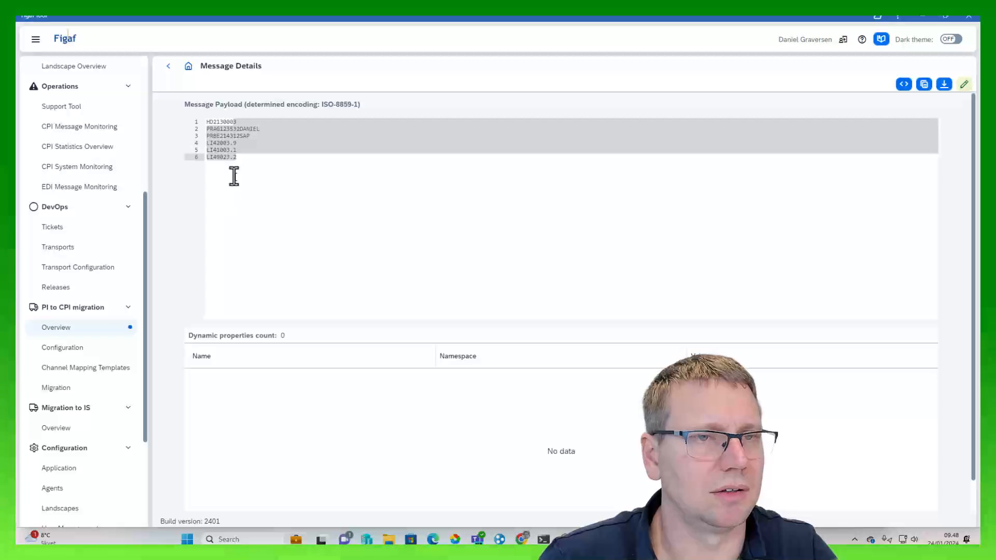
pyautogui.click(168, 66)
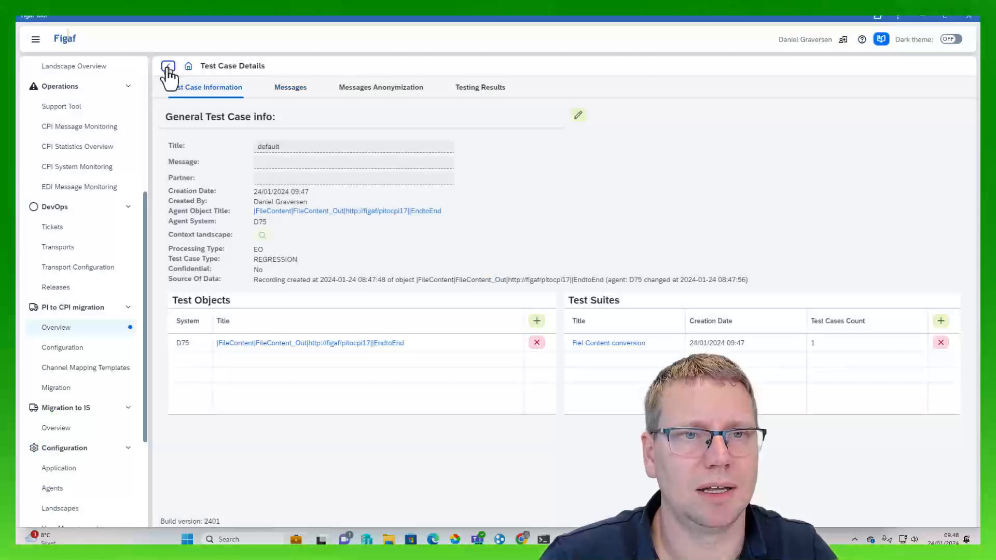
pyautogui.click(168, 67)
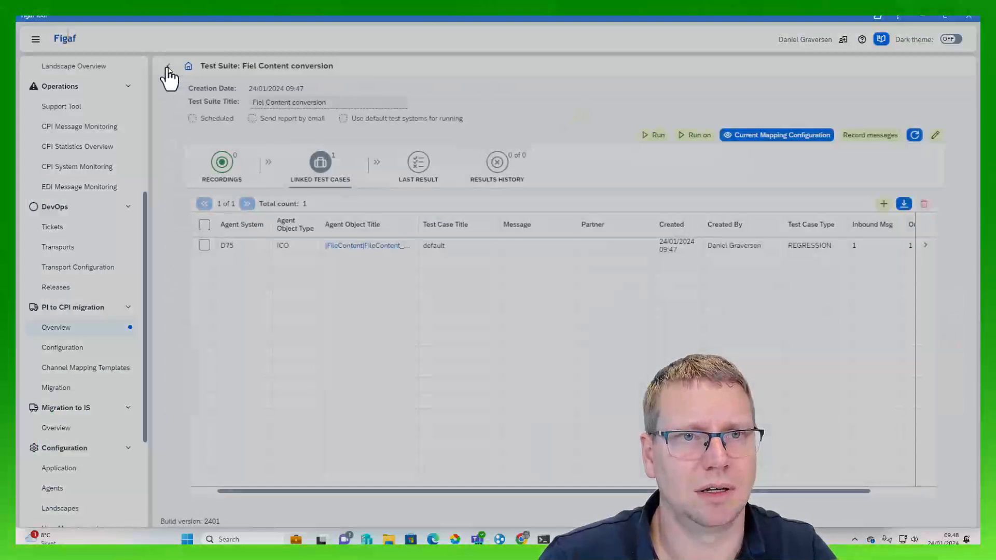
pyautogui.click(168, 66)
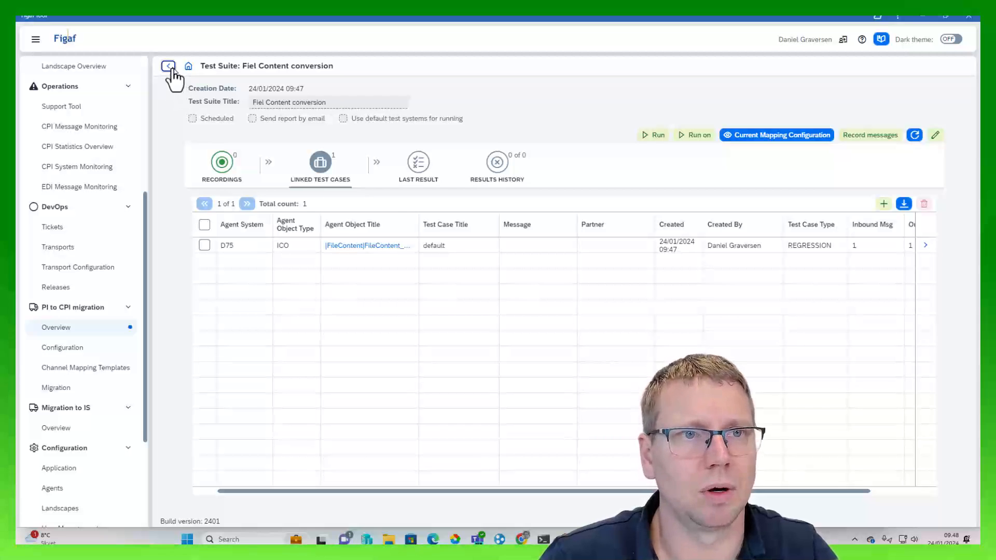
pyautogui.click(171, 68)
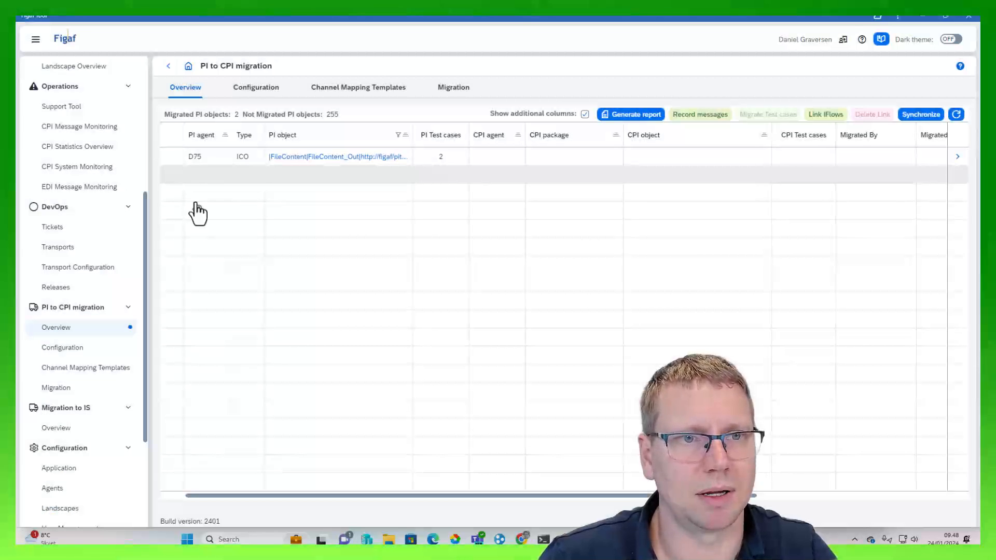
# Open the migration of the FileContent_Out integration object and choose Figaftest2 as the target CPI package
pyautogui.click(178, 160)
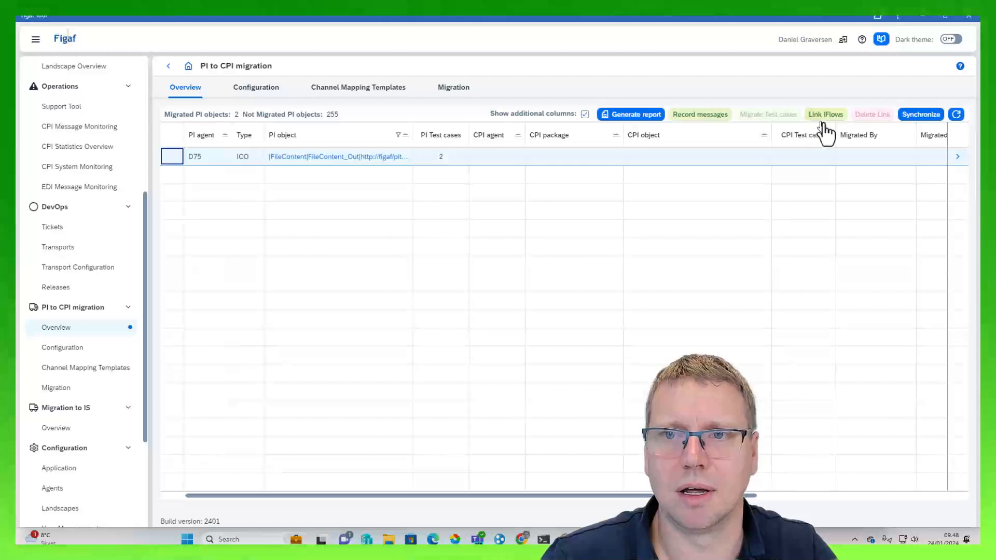
pyautogui.click(957, 157)
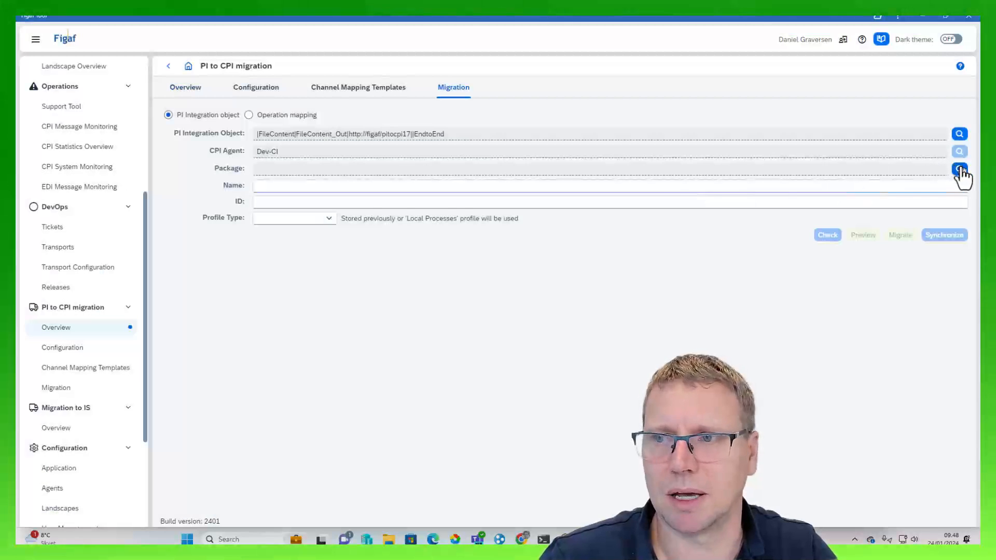
pyautogui.click(959, 169)
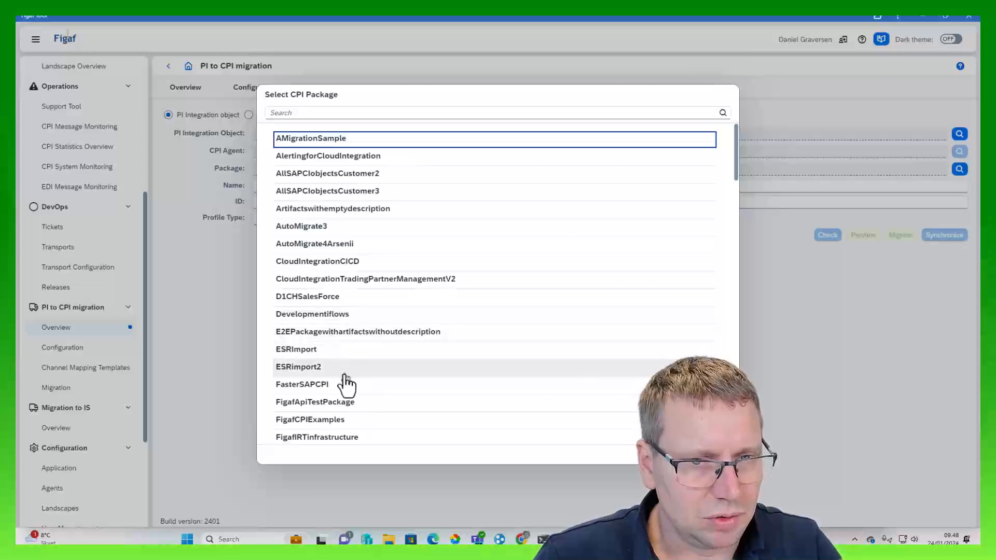
pyautogui.scroll(-1, 346, 384)
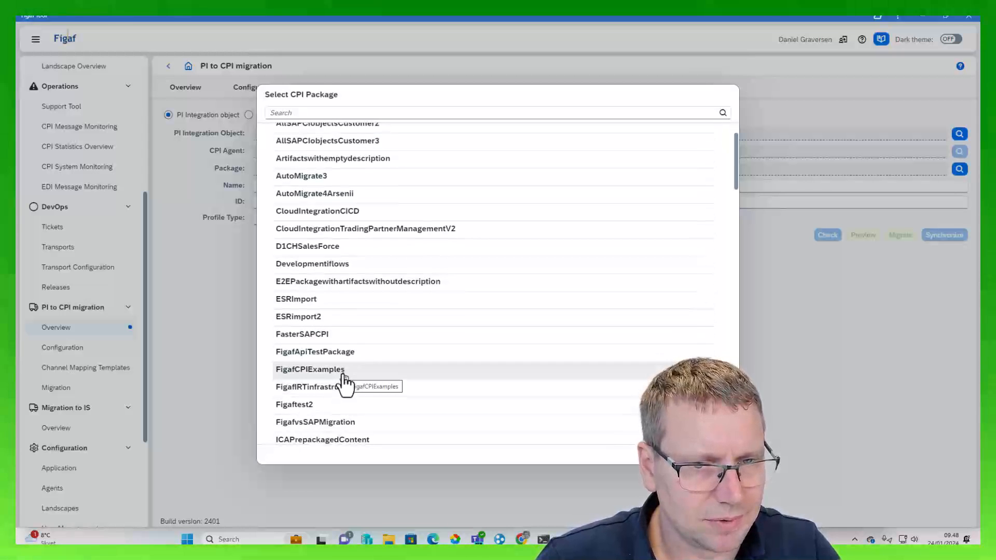
pyautogui.click(346, 404)
# Name the migrated iFlow "File Content Covnersion Example"
pyautogui.click(377, 190)
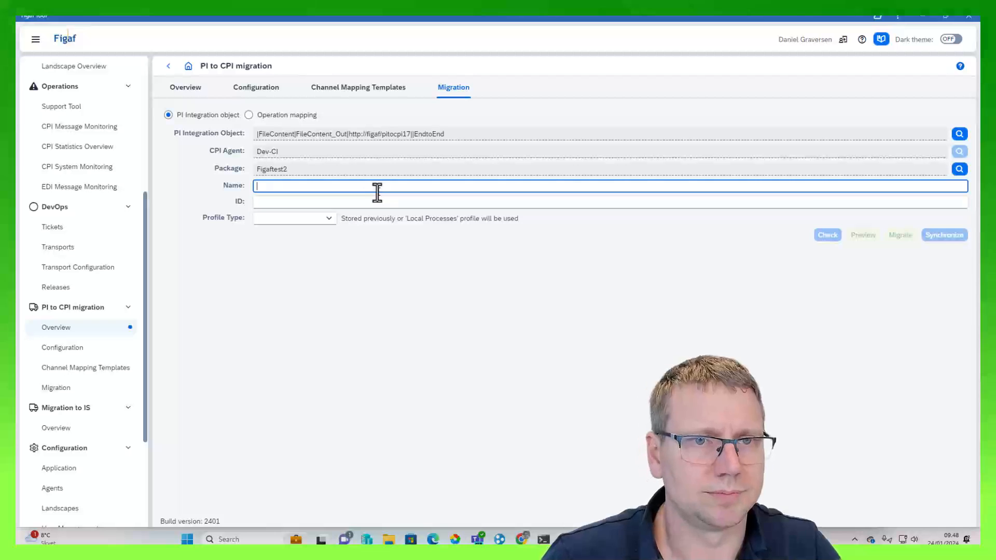
pyautogui.write('File Cont')
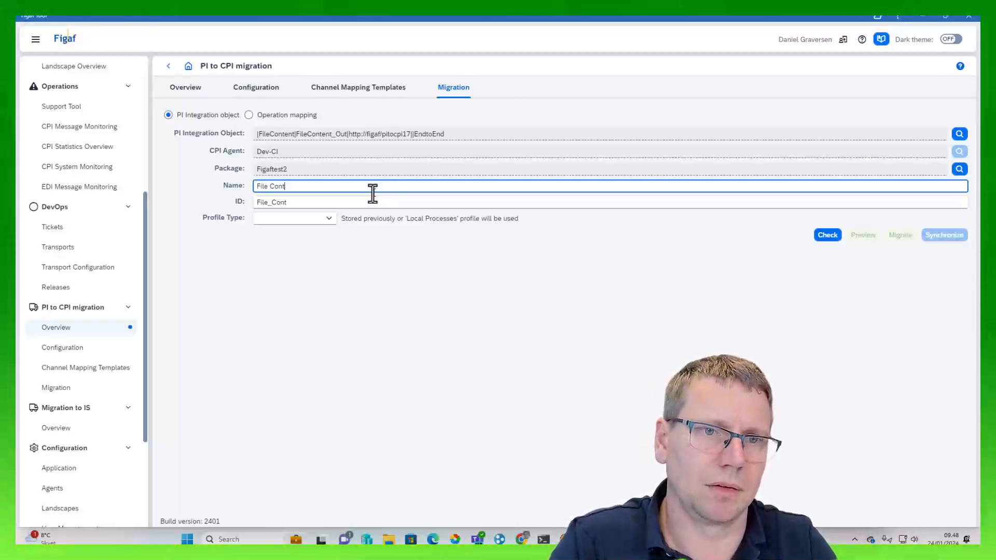
pyautogui.write('ent Covnersion Example')
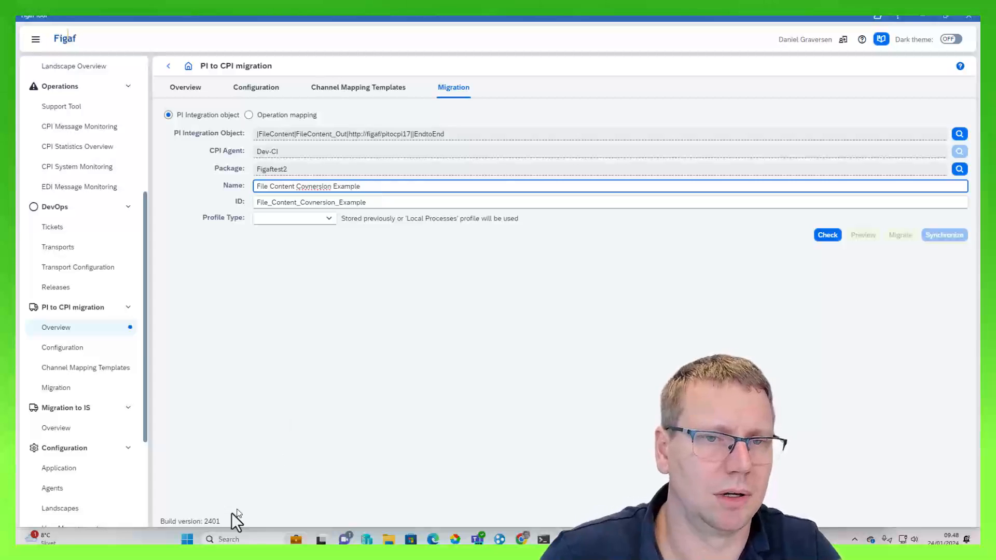
# Set the profile type to Local Processes and run the migration check
pyautogui.click(314, 218)
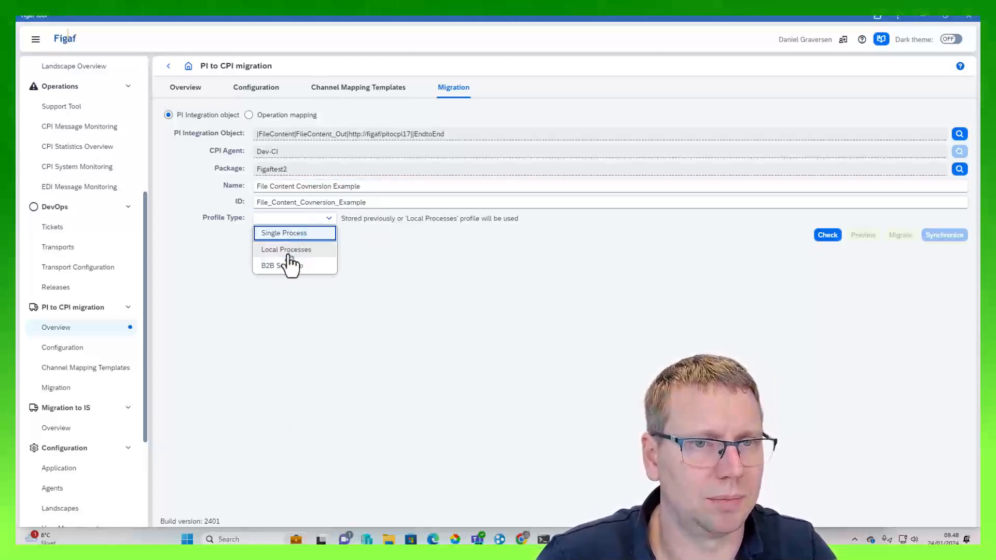
pyautogui.click(290, 247)
pyautogui.click(291, 236)
pyautogui.click(827, 251)
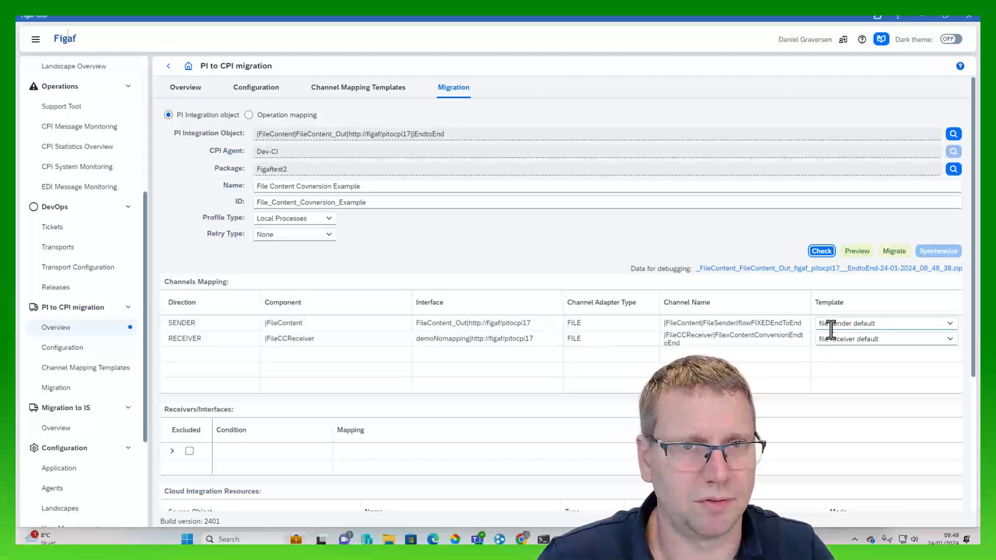
# Review the check results and expand the FileCCReceiver entry to show its interface
pyautogui.scroll(-1, 195, 397)
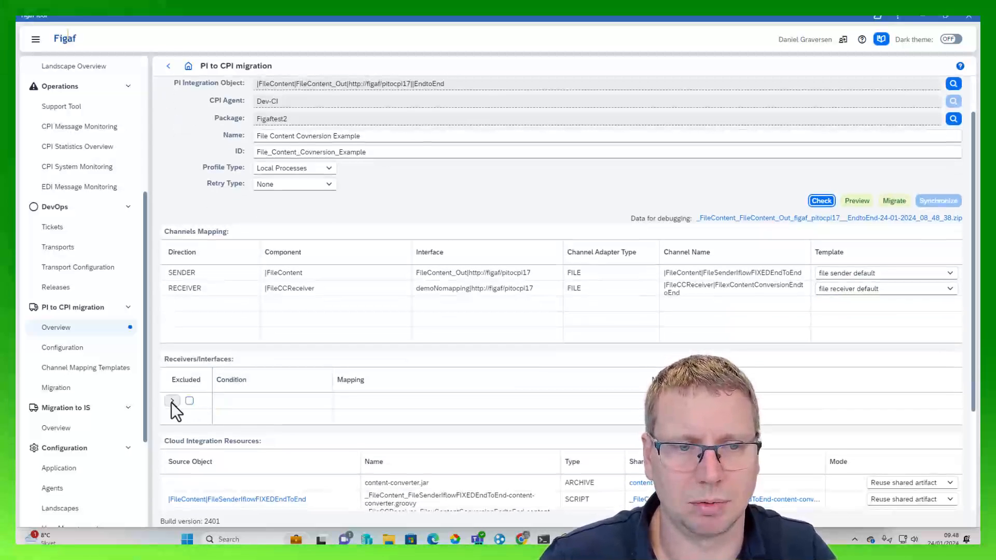
pyautogui.click(171, 401)
pyautogui.scroll(-2, 264, 389)
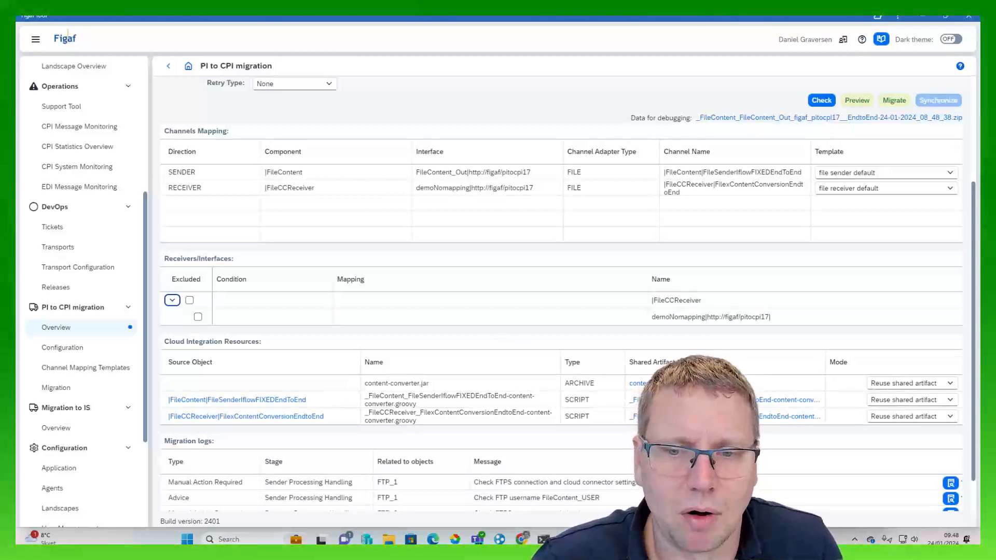
# Set content-converter.jar and both content-converter Groovy scripts to overwrite their shared artifacts
pyautogui.click(872, 385)
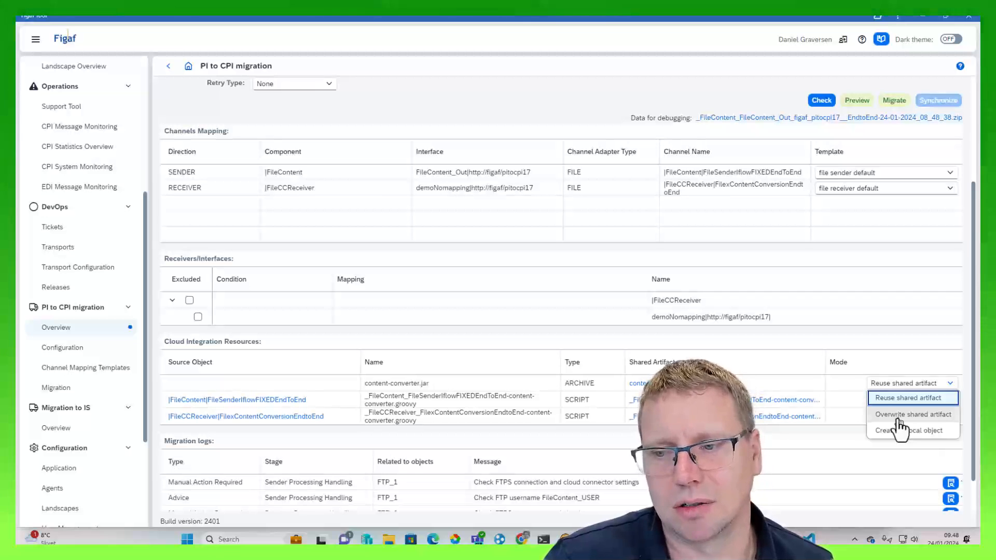
pyautogui.click(813, 378)
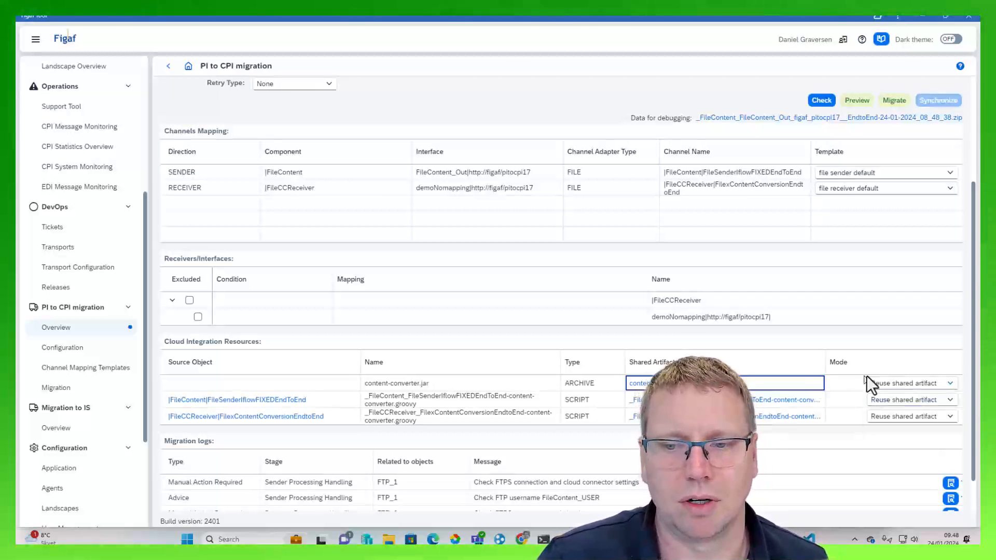
pyautogui.click(907, 383)
pyautogui.click(912, 414)
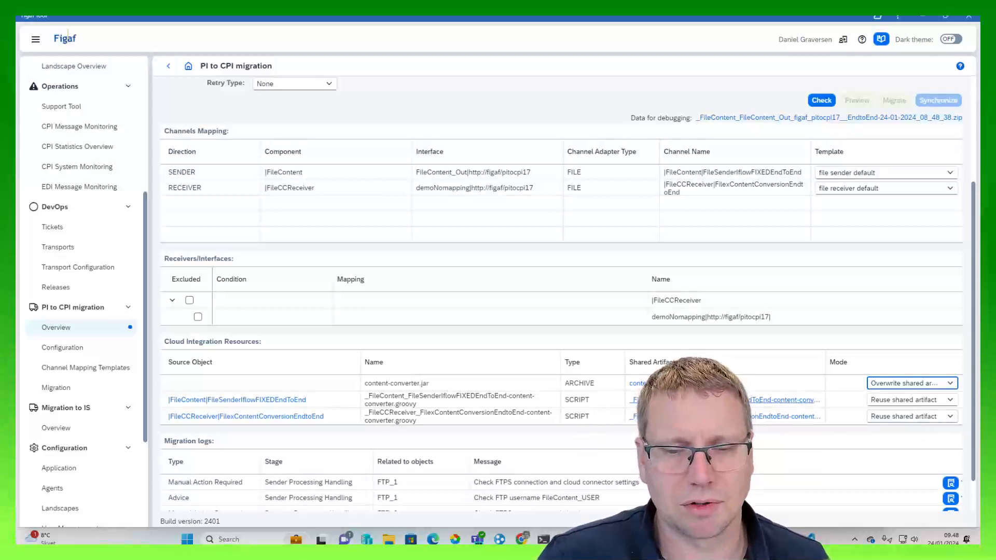
pyautogui.click(905, 400)
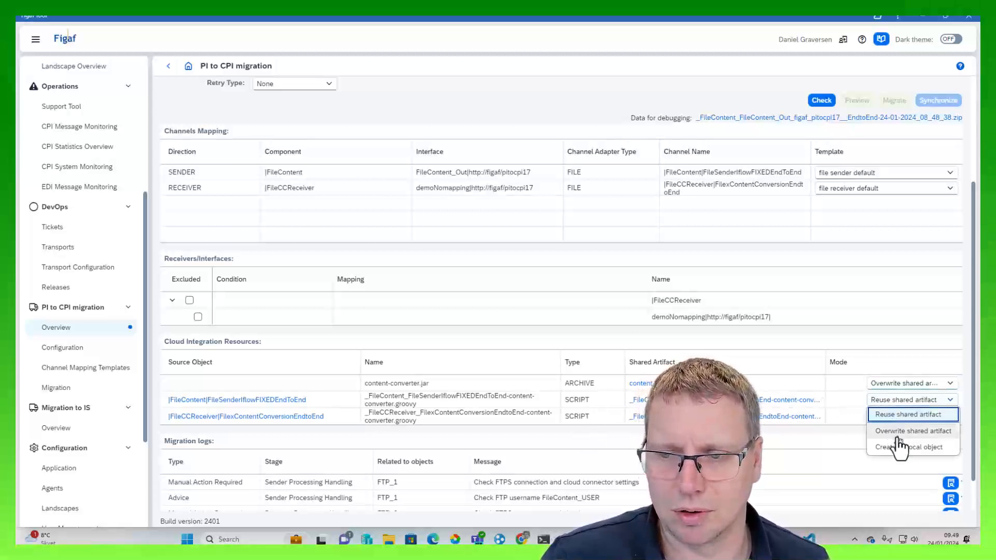
pyautogui.click(899, 431)
pyautogui.click(893, 449)
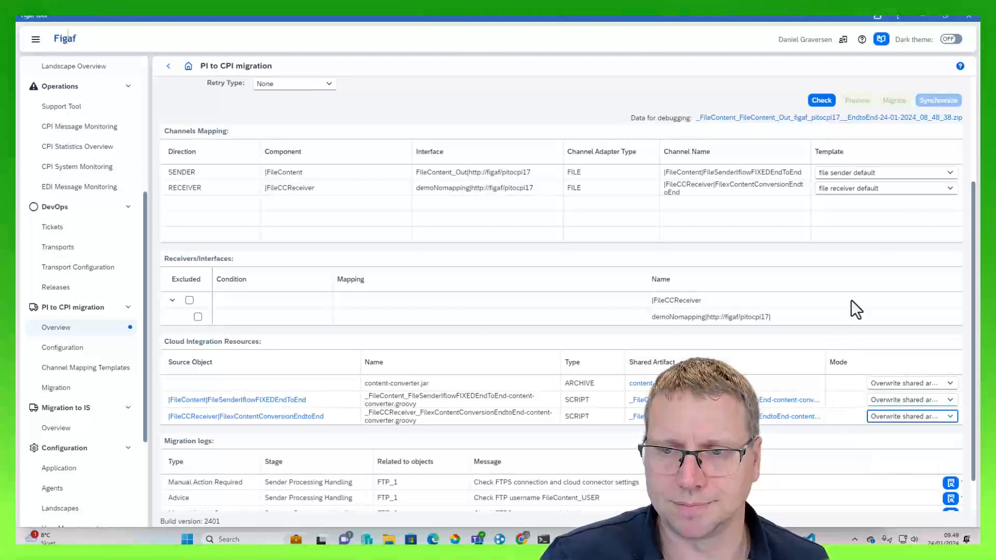
# Rerun the migration check, review the migration logs and migrate the object to CPI
pyautogui.click(823, 100)
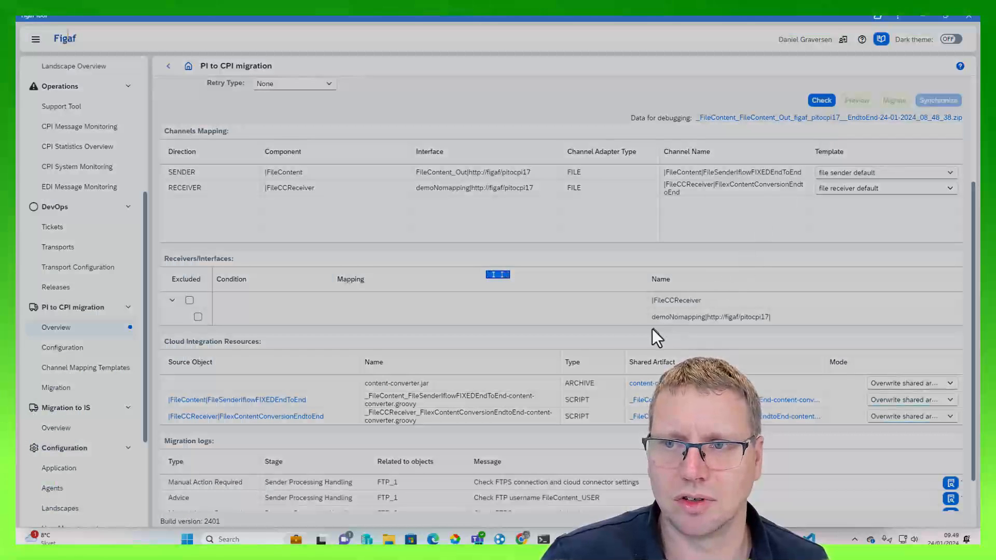
pyautogui.scroll(-2, 489, 467)
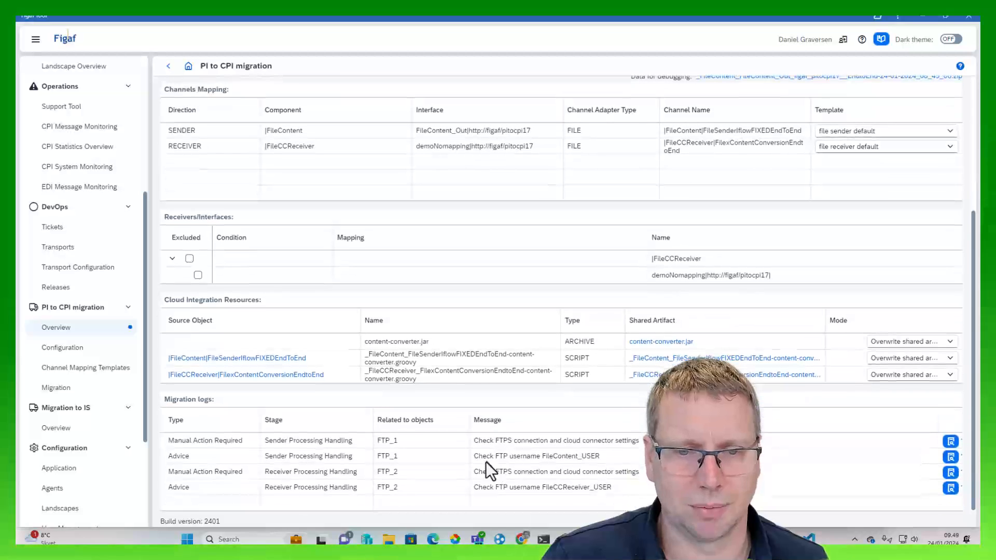
pyautogui.scroll(4, 541, 455)
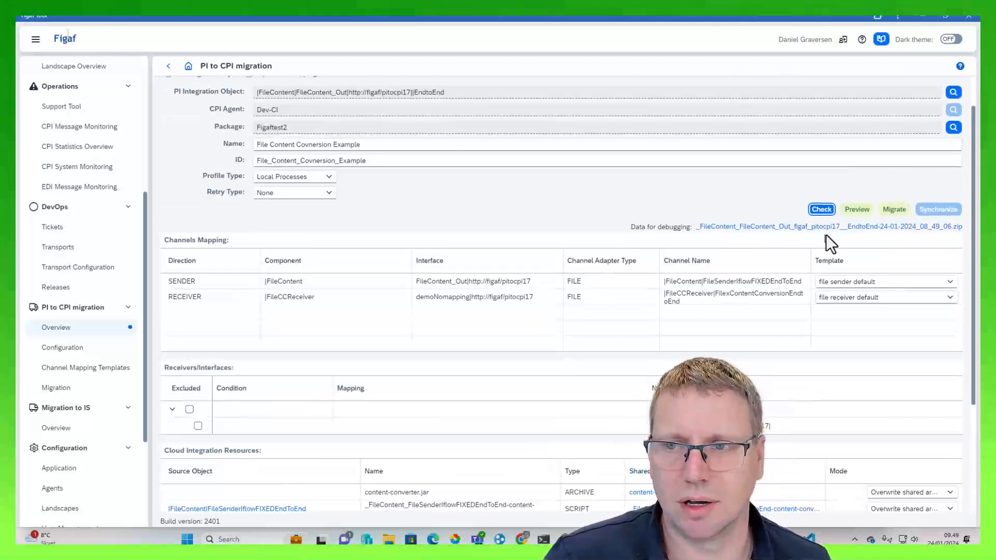
pyautogui.click(895, 209)
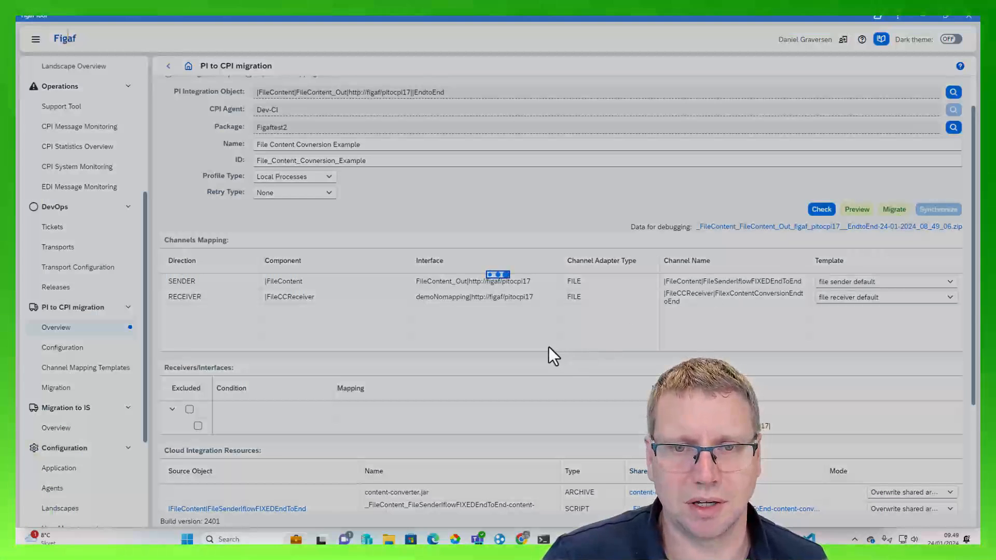
pyautogui.click(686, 300)
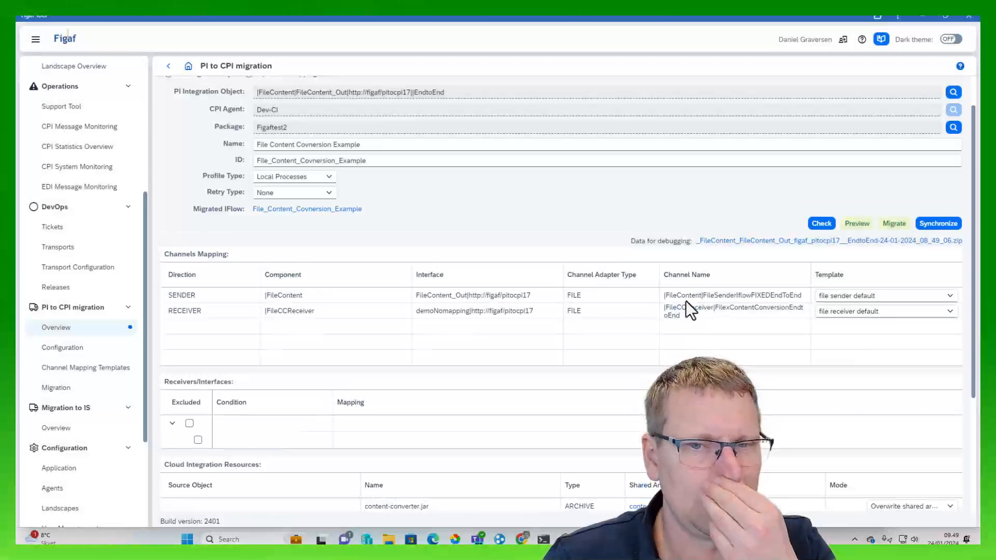
# Open the migrated iFlow in Integration Suite and view the Groovy script behind its CSV to XML step
pyautogui.click(346, 212)
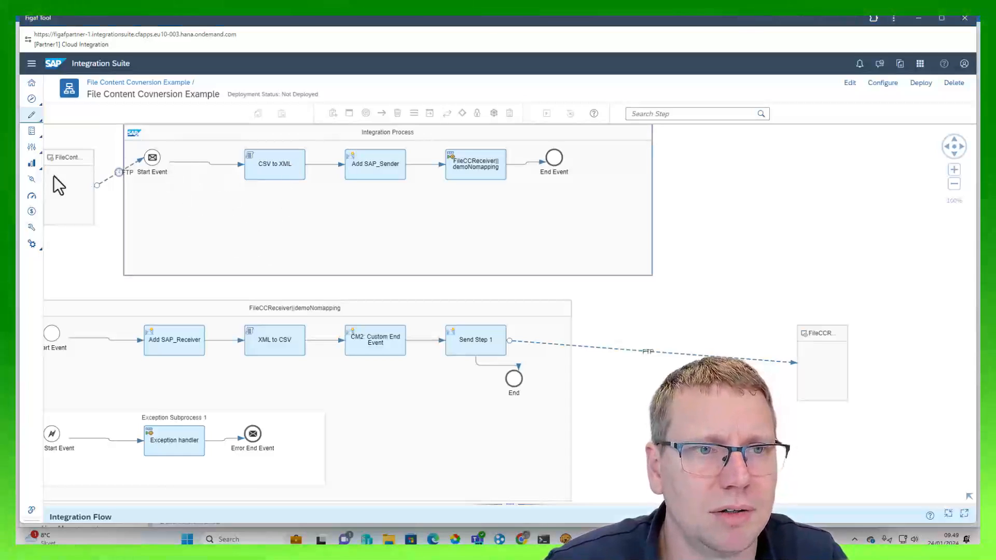
pyautogui.click(267, 165)
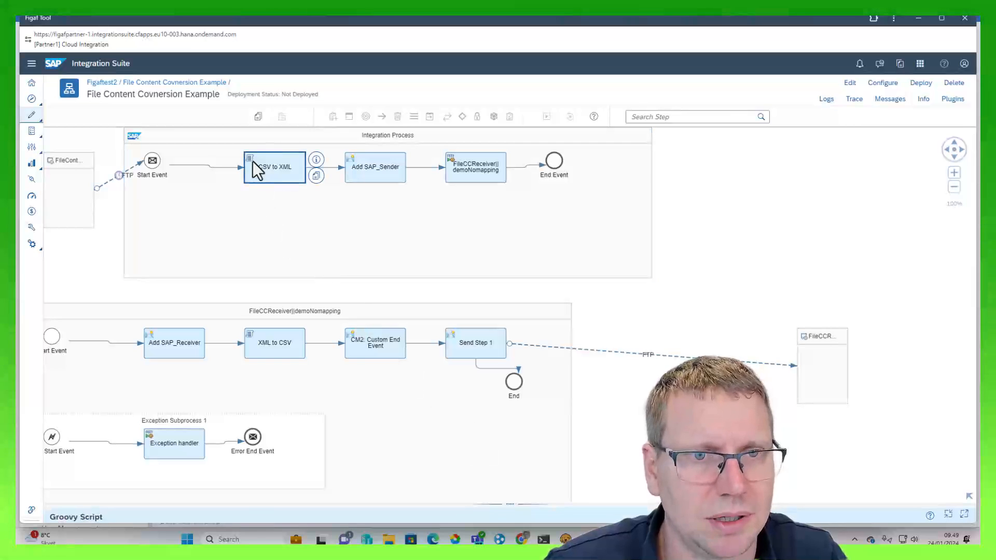
pyautogui.click(126, 356)
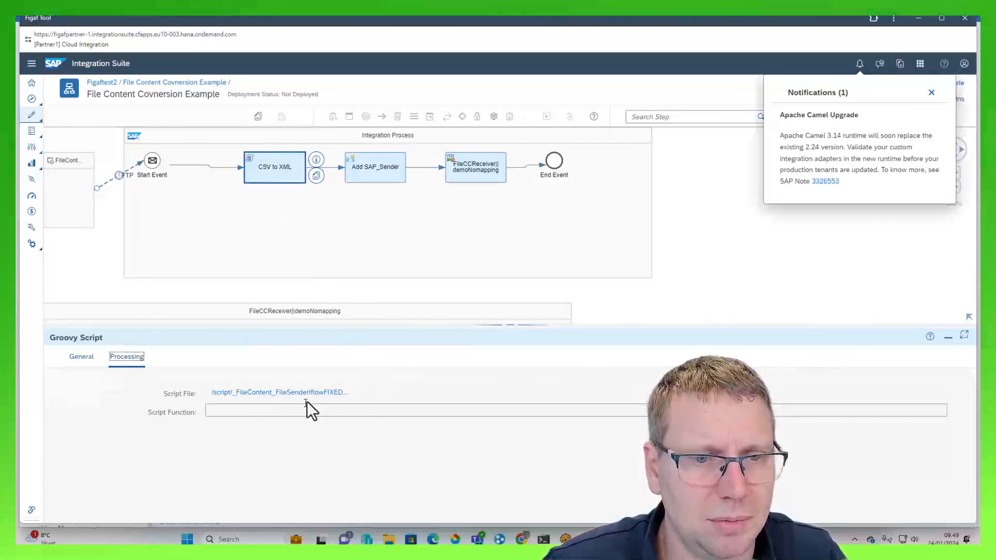
pyautogui.click(293, 392)
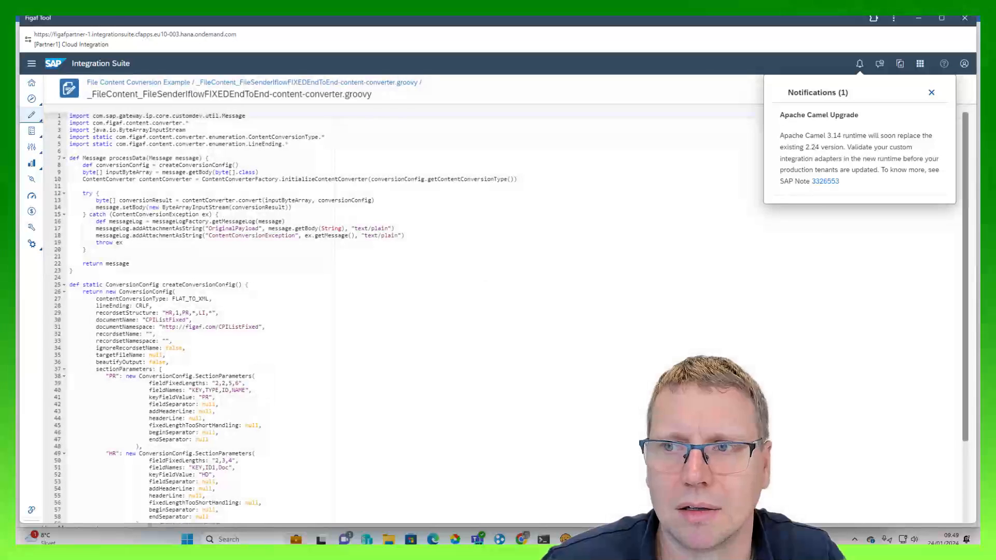
# Examine the conversion configuration and section parameters in the CSV to XML Groovy script, then return to the iFlow
pyautogui.click(928, 93)
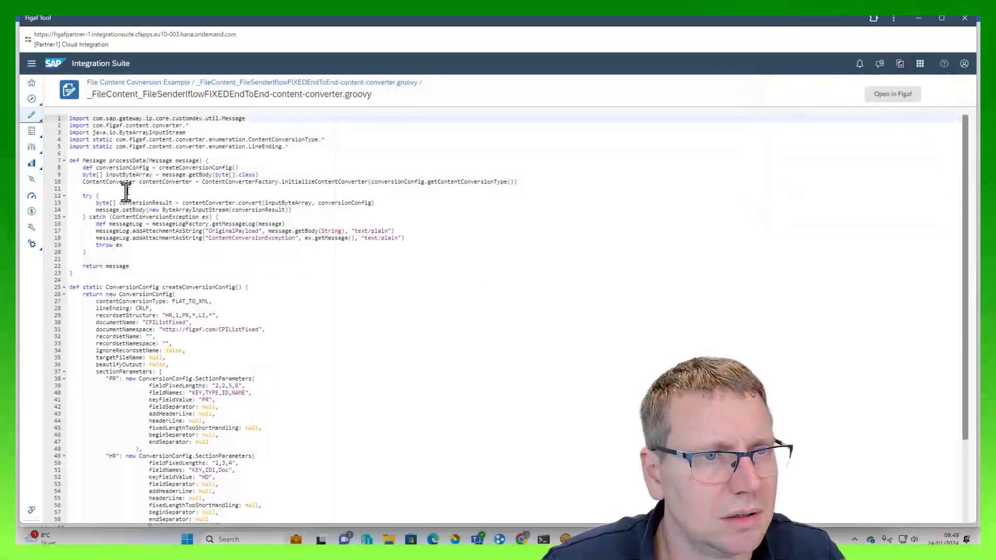
pyautogui.moveTo(86, 176); pyautogui.dragTo(297, 369)
pyautogui.scroll(-5, 297, 369)
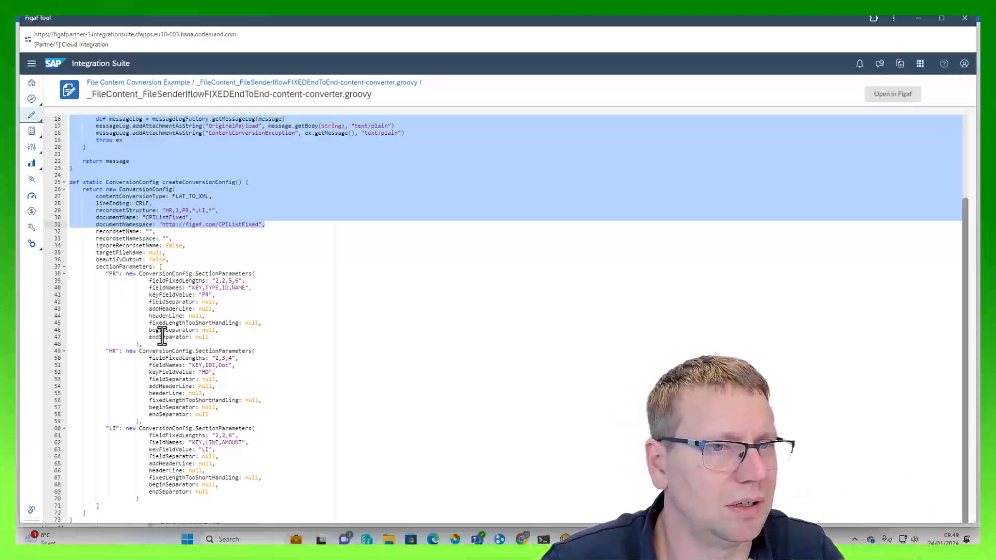
pyautogui.scroll(1, 165, 286)
pyautogui.scroll(-1, 158, 363)
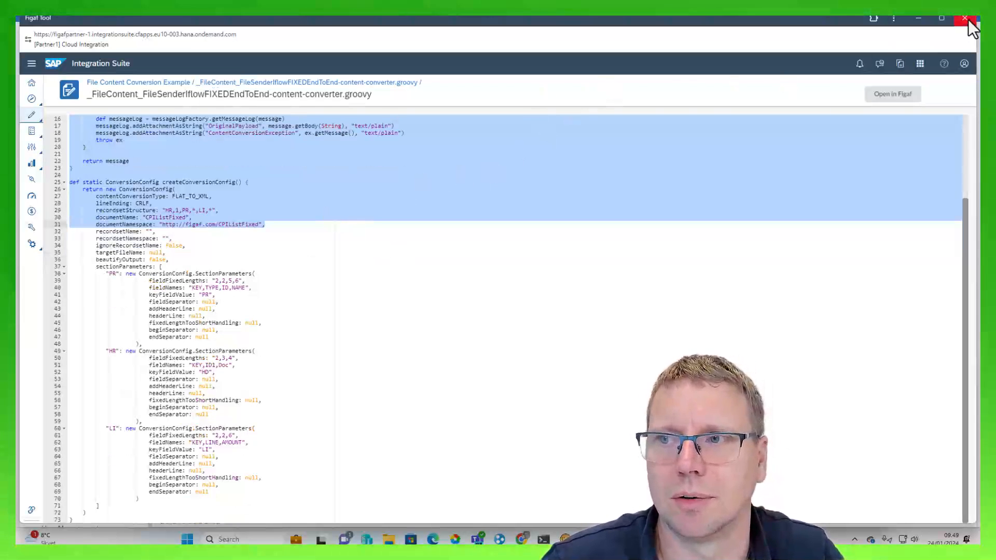
pyautogui.click(170, 83)
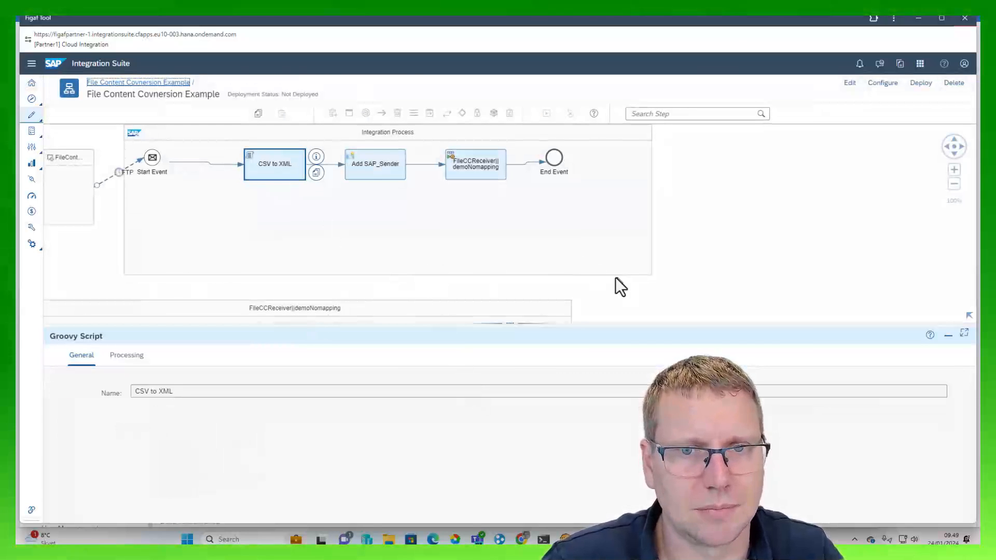
# Inspect the XML to CSV script step and the CM2: Custom End Event's message headers and exchange properties in the FileCCReceiver process
pyautogui.moveTo(772, 291); pyautogui.dragTo(724, 165)
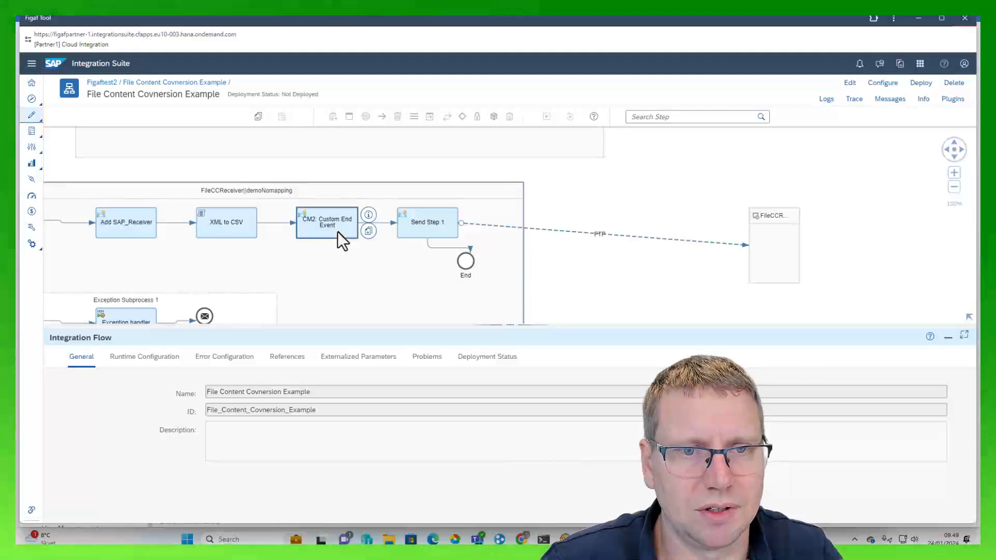
pyautogui.click(337, 231)
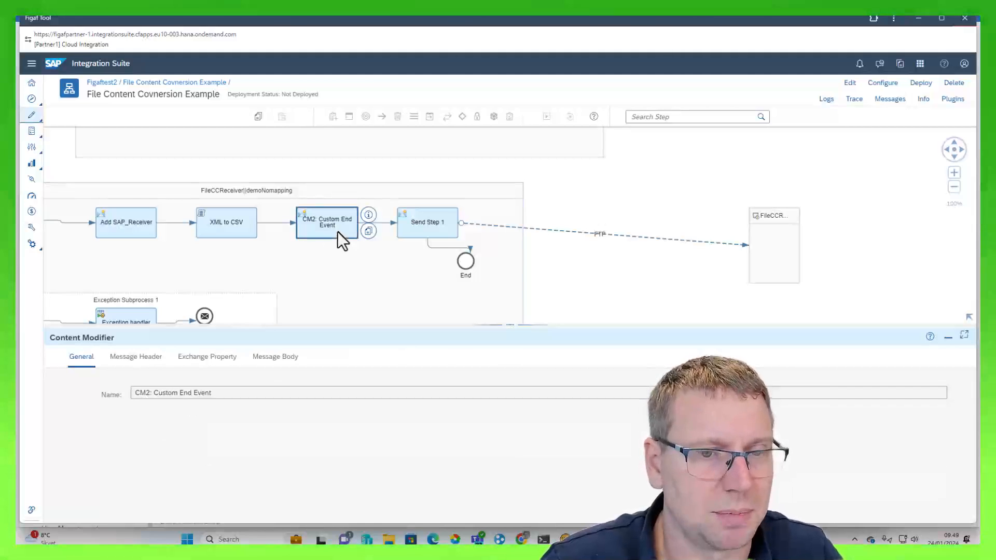
pyautogui.click(235, 226)
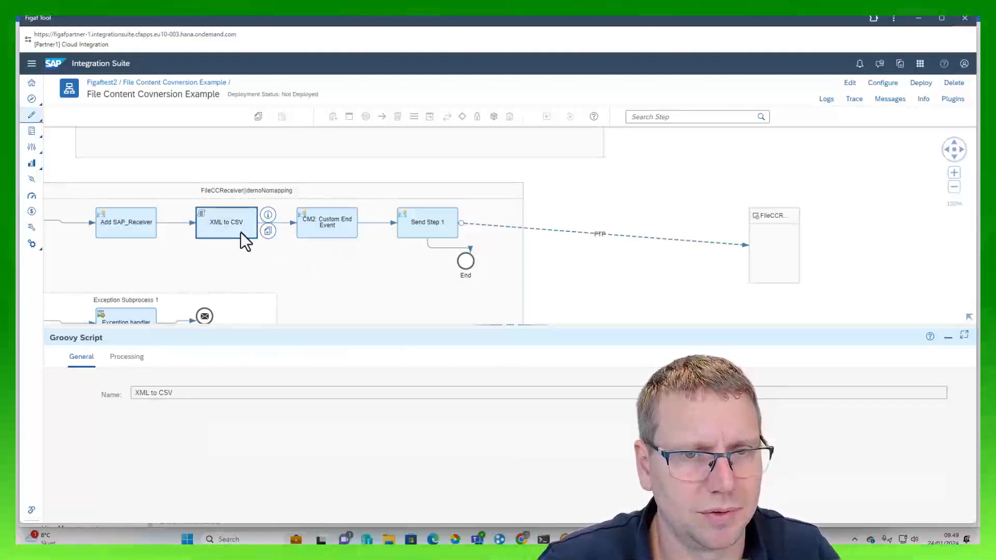
pyautogui.click(320, 231)
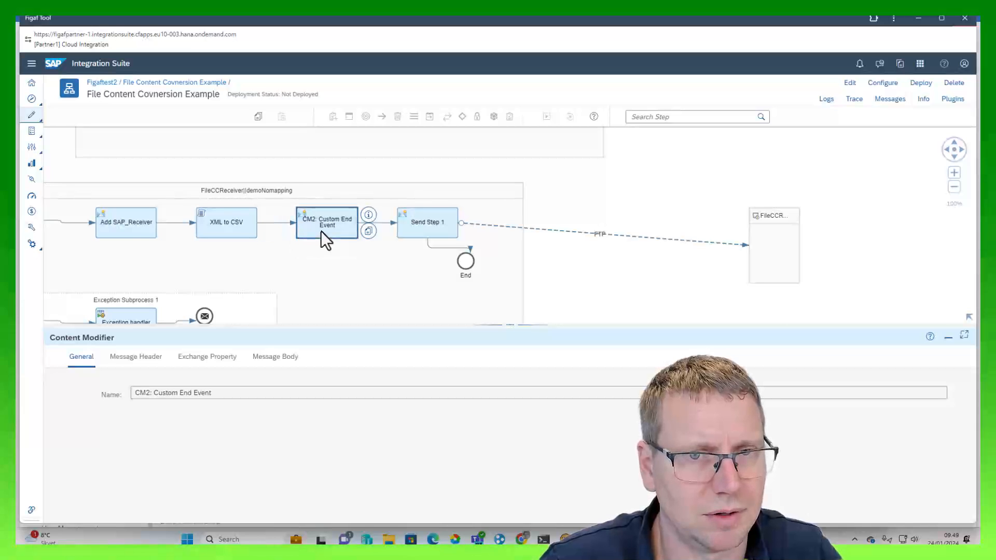
pyautogui.click(179, 357)
pyautogui.click(141, 356)
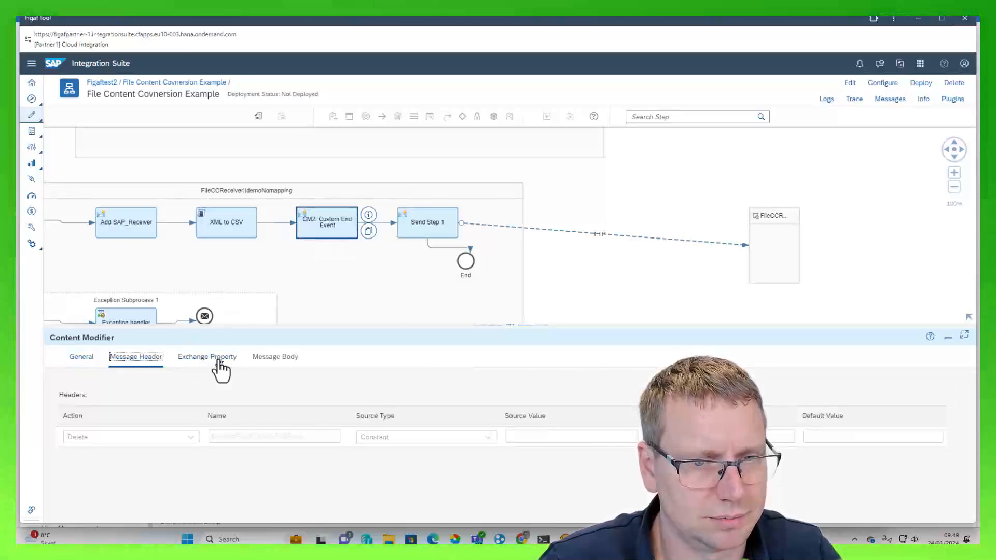
pyautogui.click(262, 360)
pyautogui.click(223, 360)
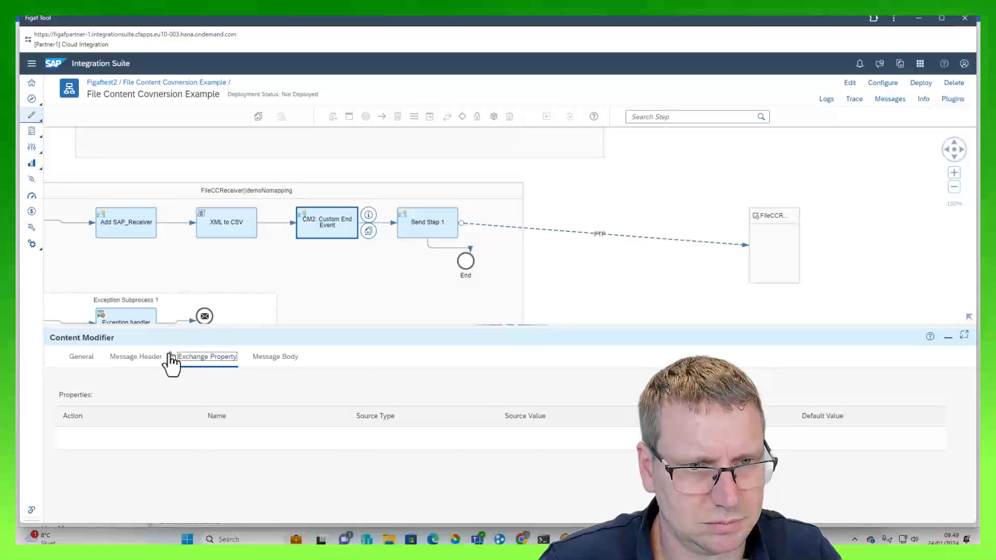
pyautogui.click(134, 358)
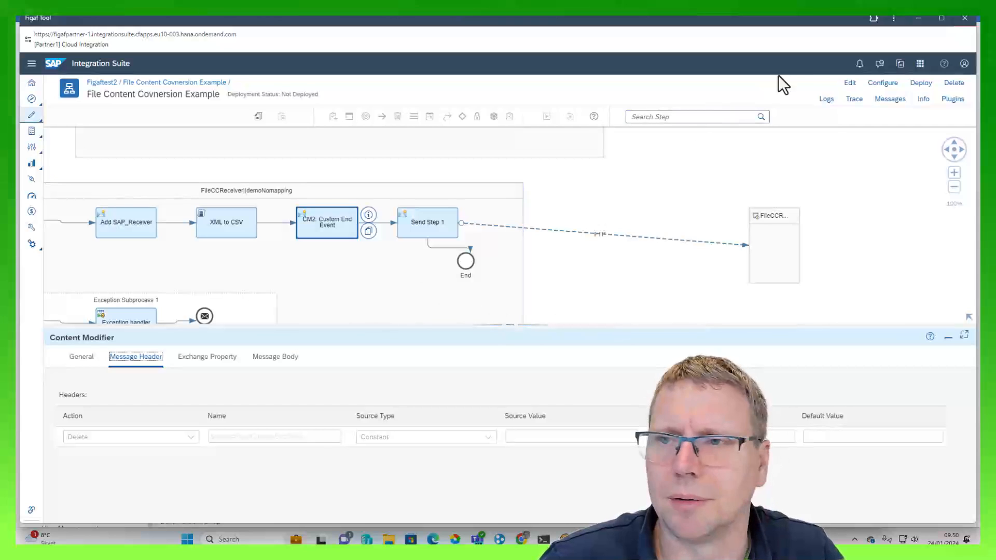
# Return to Figaf's PI to CPI migration overview and open the migrated FileContent_Out object's test cases for migration
pyautogui.click(963, 20)
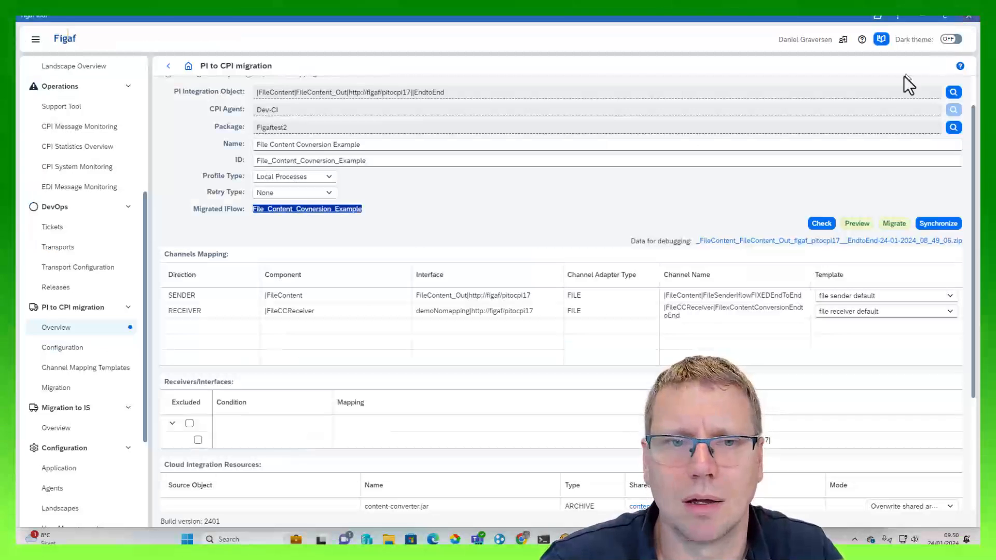
pyautogui.click(169, 66)
pyautogui.click(171, 157)
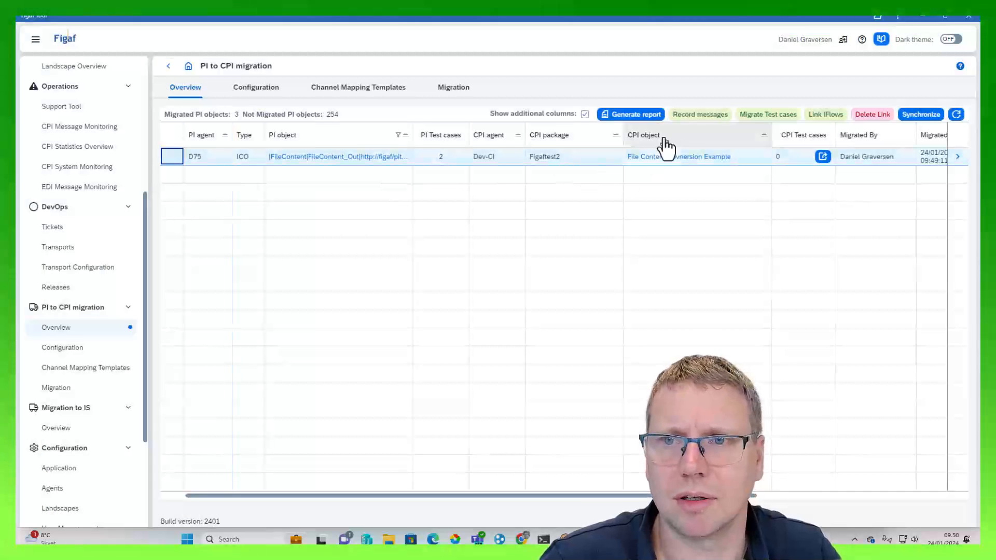
pyautogui.click(772, 114)
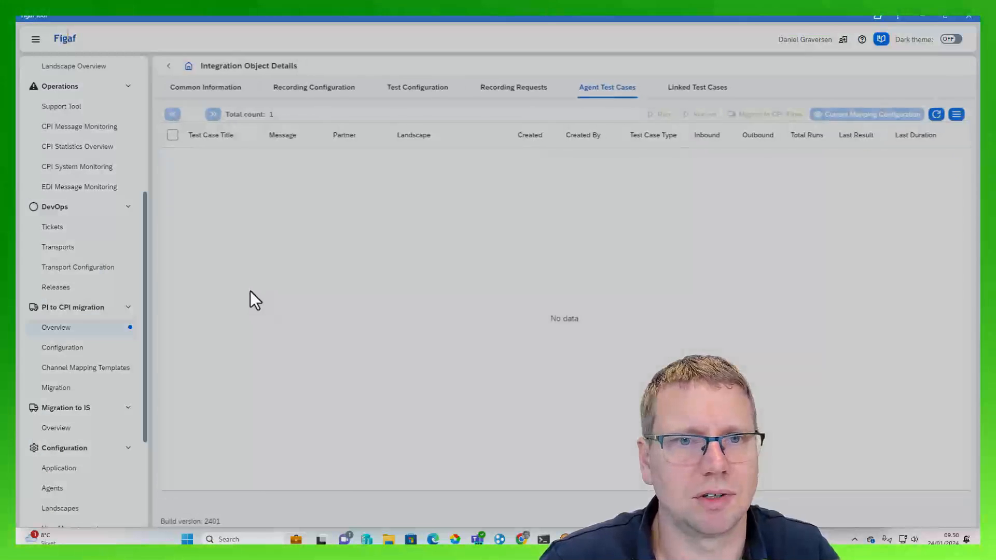
# Migrate the default test case created at 09:47 to the CPI iFlow, adding it to the existing Fiel Content conversion test suite
pyautogui.click(171, 155)
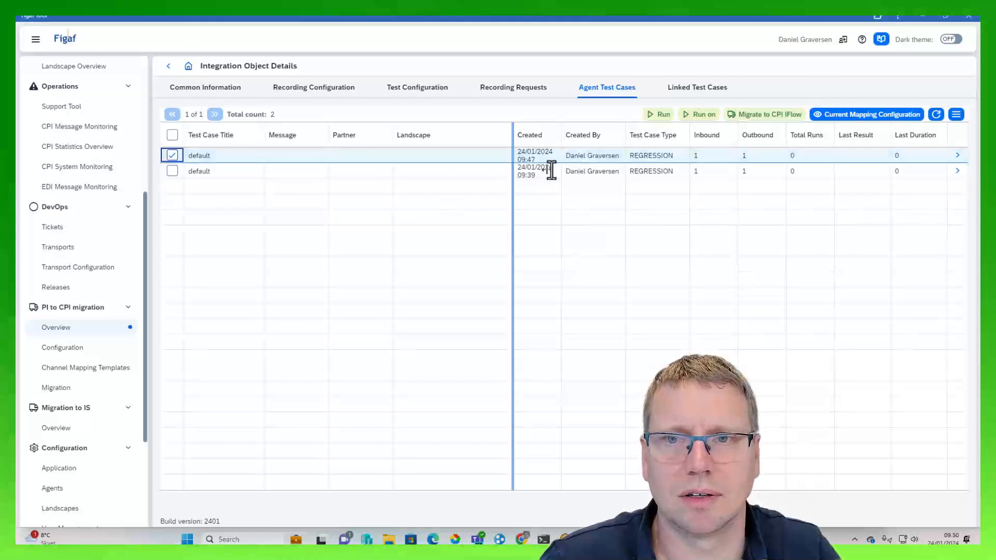
pyautogui.click(749, 119)
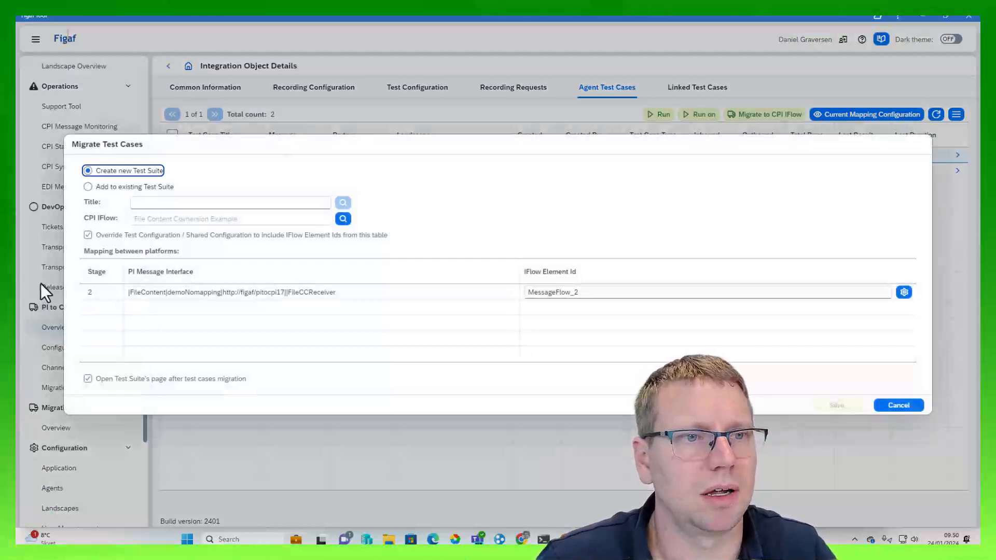
pyautogui.click(137, 186)
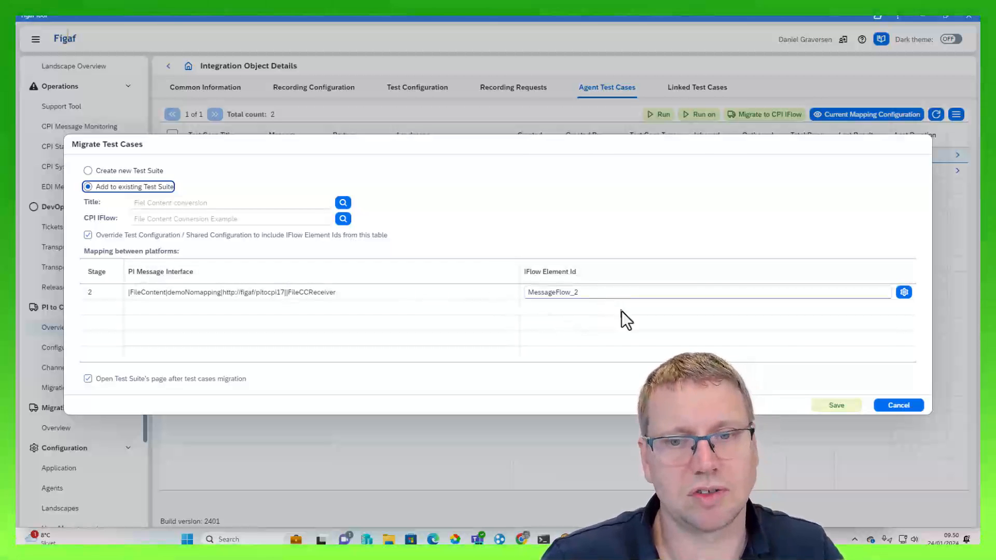
pyautogui.click(833, 406)
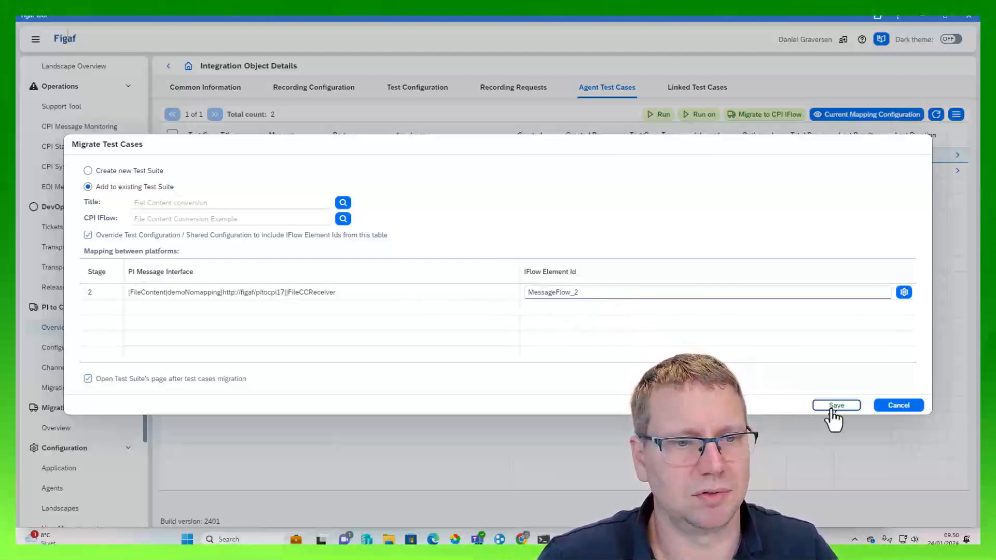
pyautogui.click(786, 299)
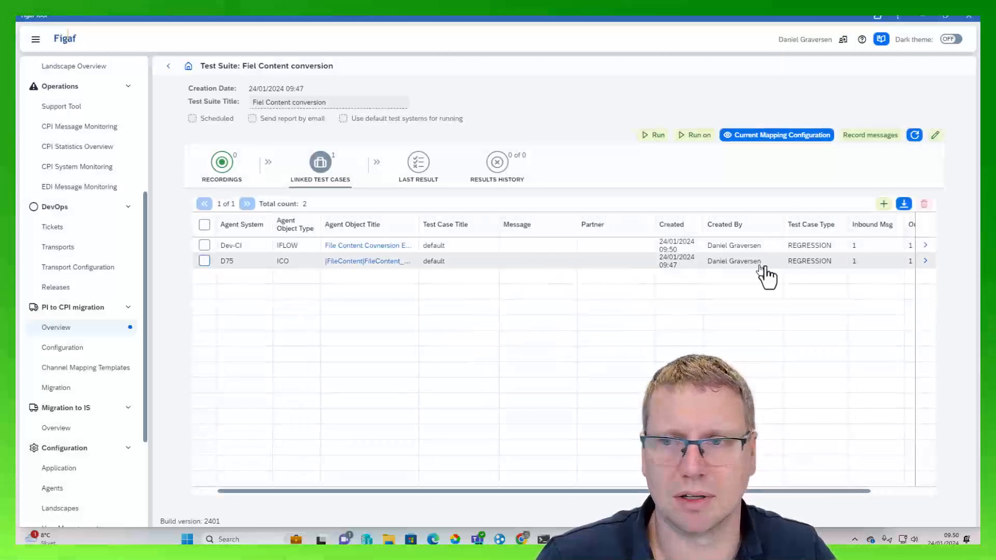
# Open the testing results of the suite's Dev-CI test case and try to run the test
pyautogui.click(931, 247)
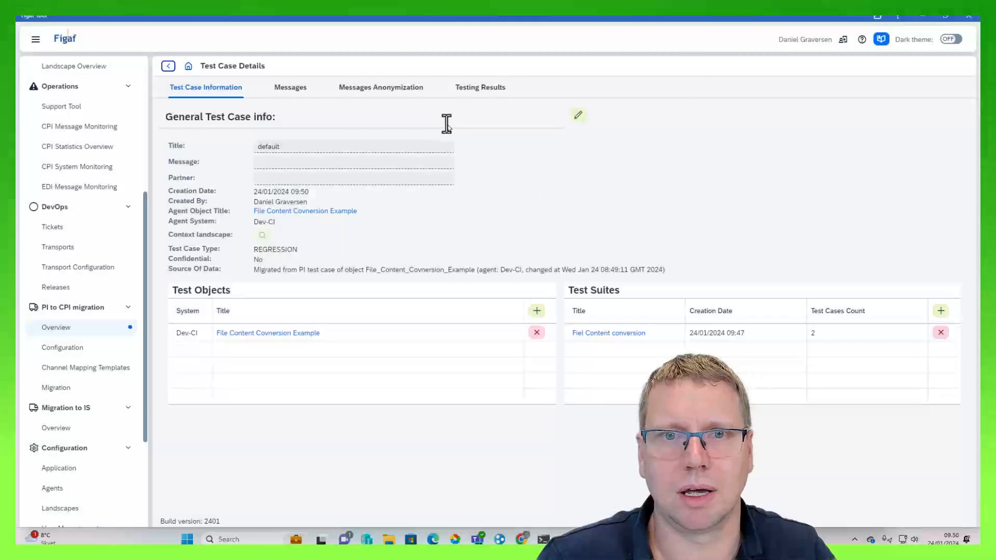
pyautogui.click(473, 95)
pyautogui.click(783, 115)
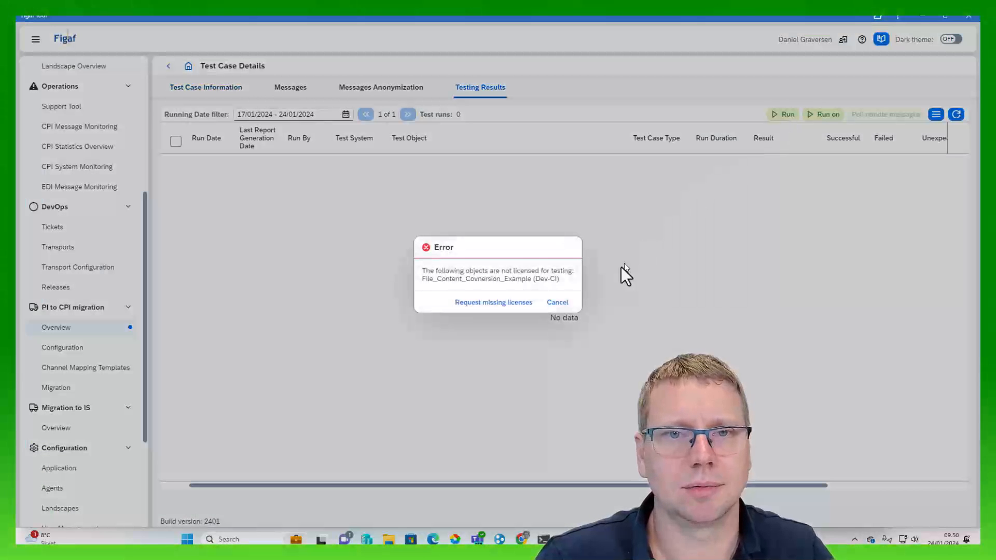
# Request the missing Testing licence for File_Content_Covnersion_Example and run the test case without opening the results from the prompt
pyautogui.click(472, 303)
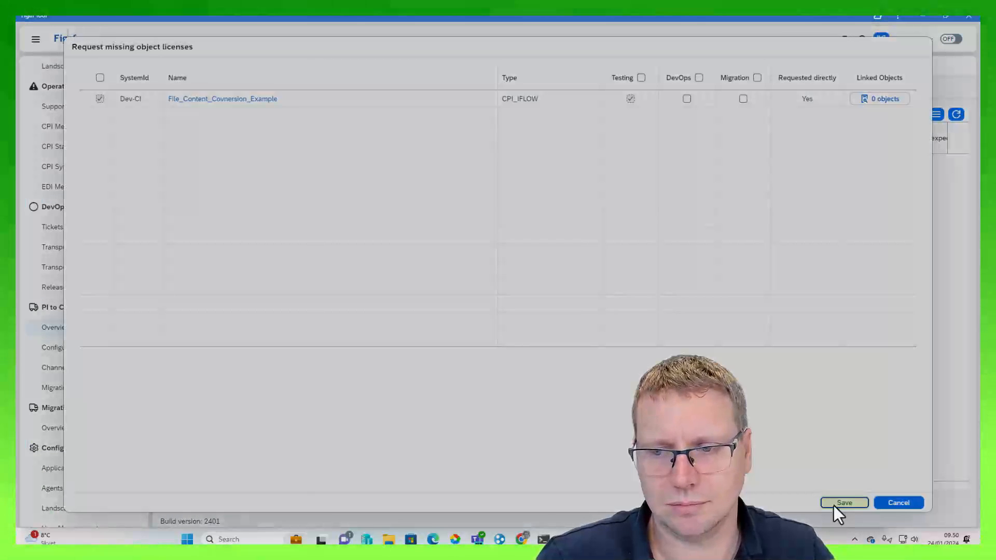
pyautogui.click(838, 503)
pyautogui.click(526, 301)
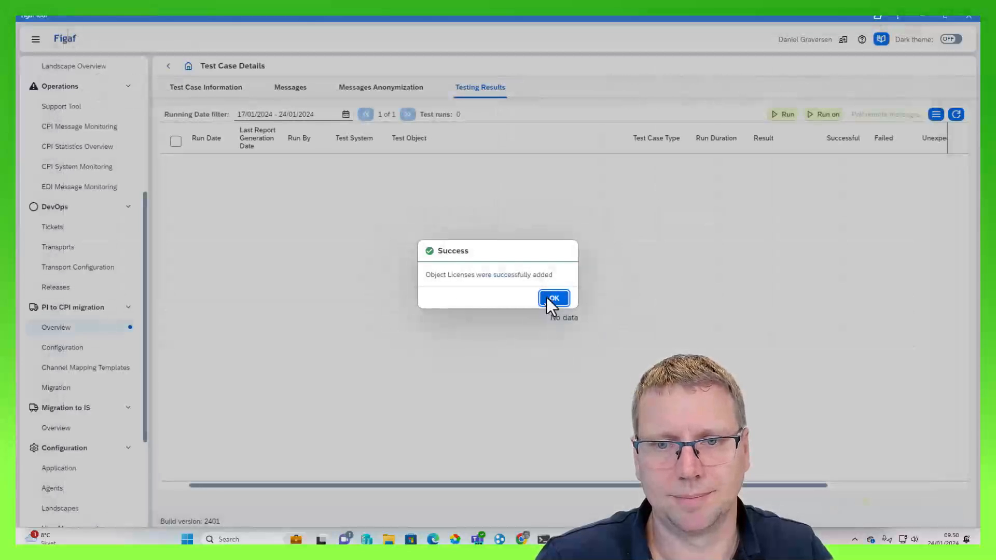
pyautogui.click(552, 299)
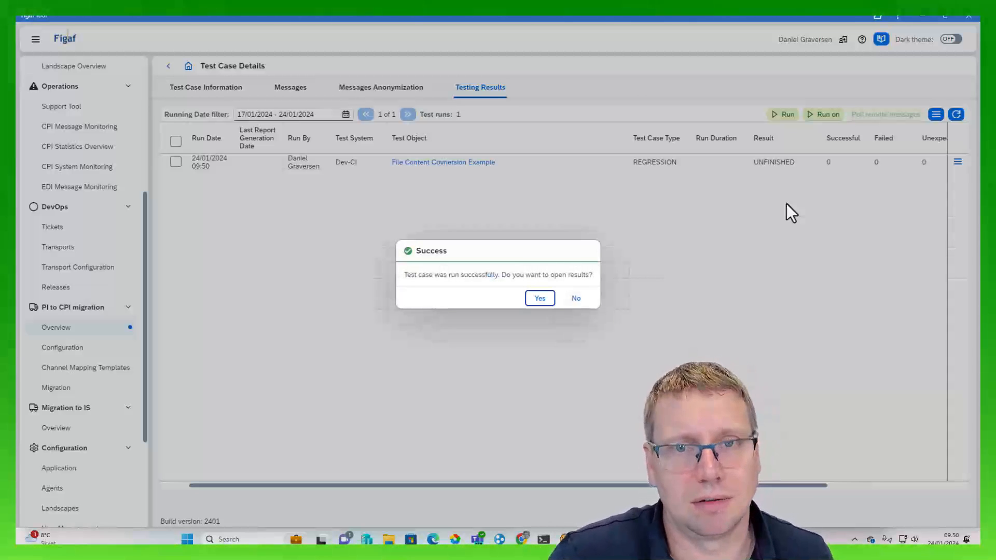
pyautogui.click(574, 299)
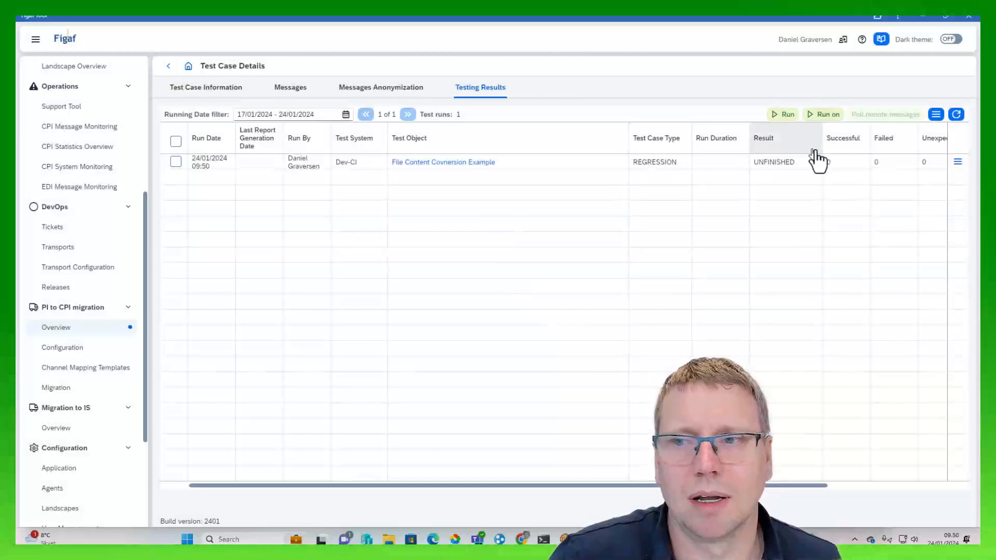
# View the test run's results and open the FigafFile_Content_Covnersion_Example iFlow on which it was executed
pyautogui.click(945, 161)
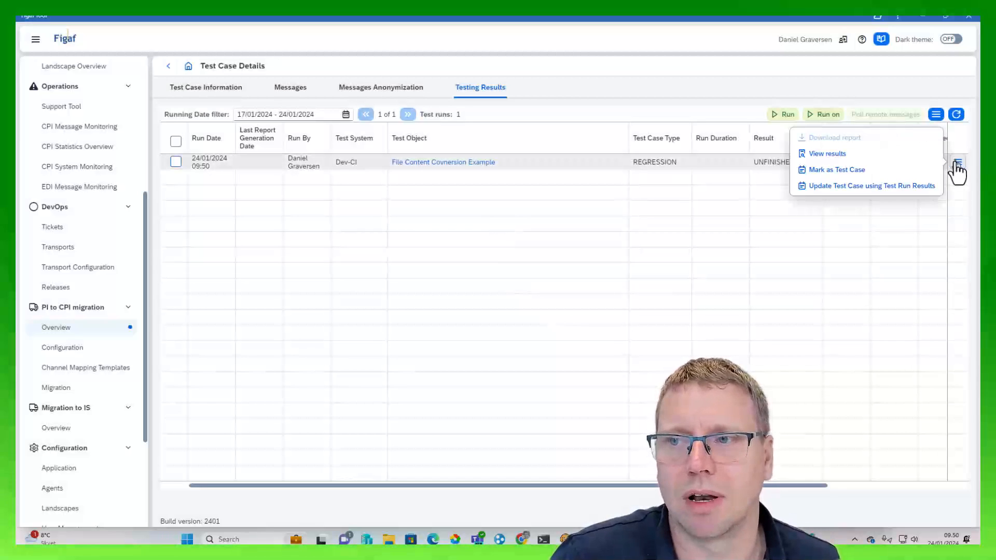
pyautogui.click(853, 157)
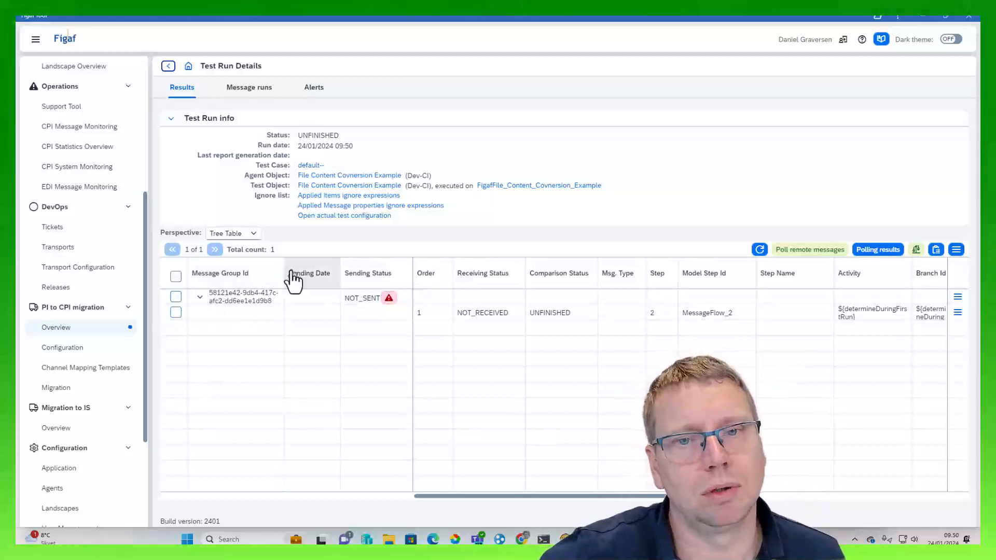
pyautogui.click(538, 186)
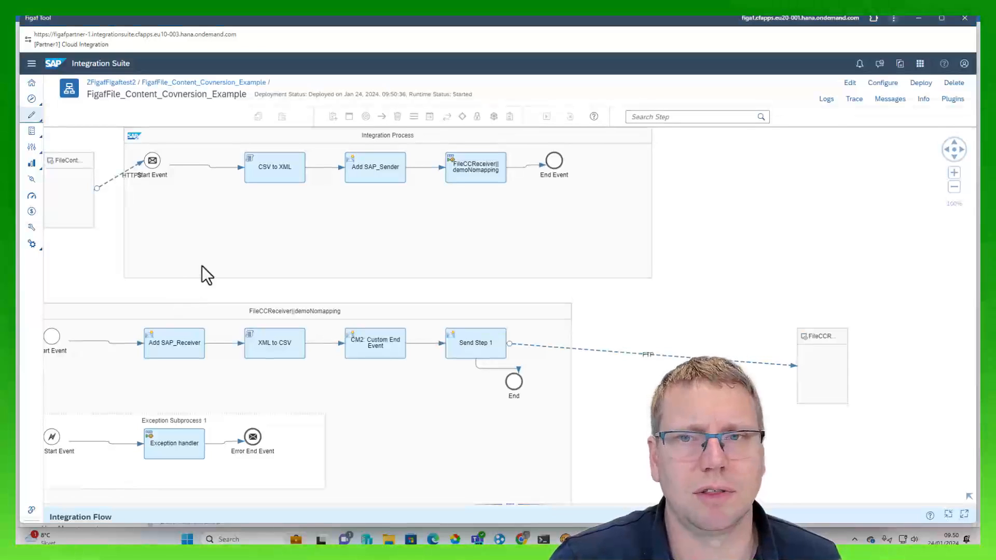
# Activate inline debugging for the test iFlow's 09:50:53 message and open its message processing run
pyautogui.click(883, 101)
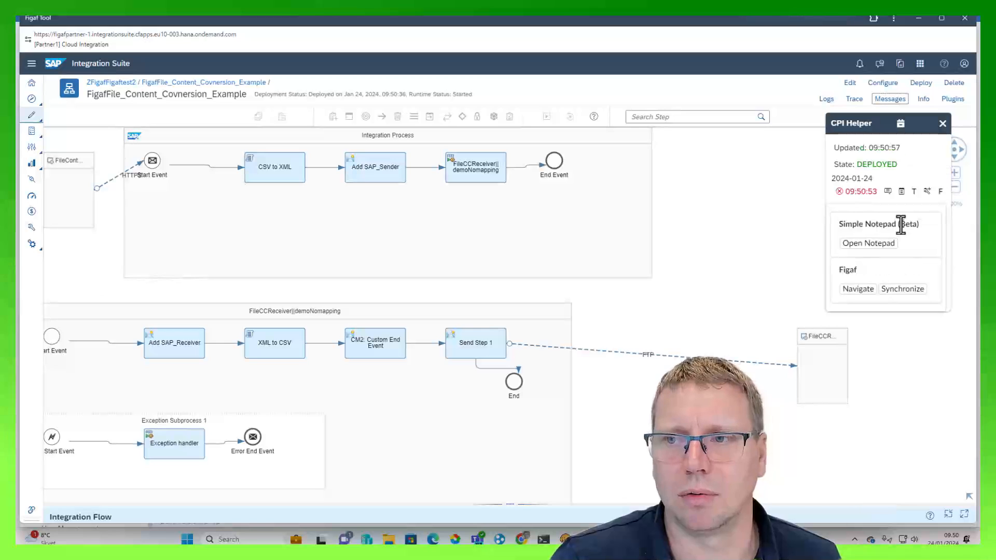
pyautogui.click(927, 192)
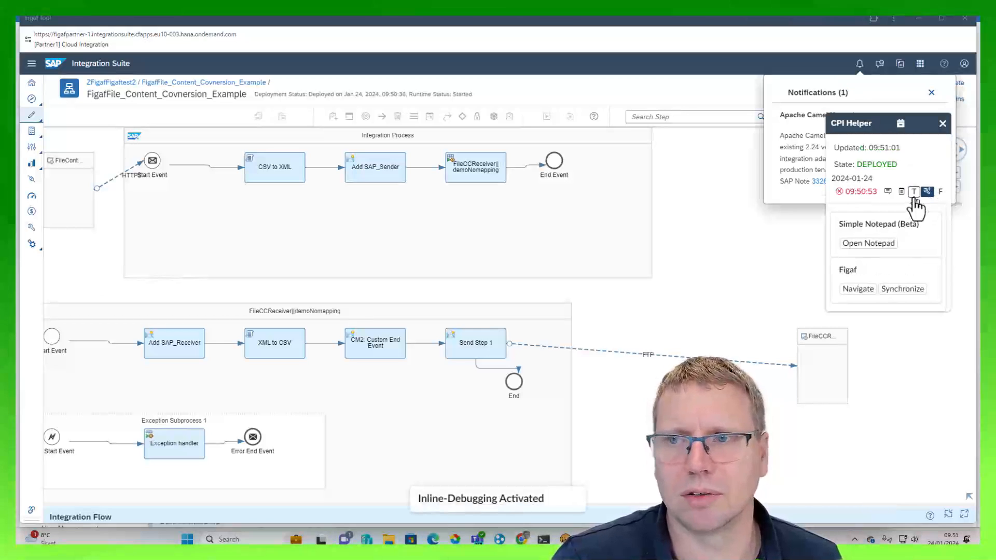
pyautogui.moveTo(848, 259); pyautogui.dragTo(718, 29)
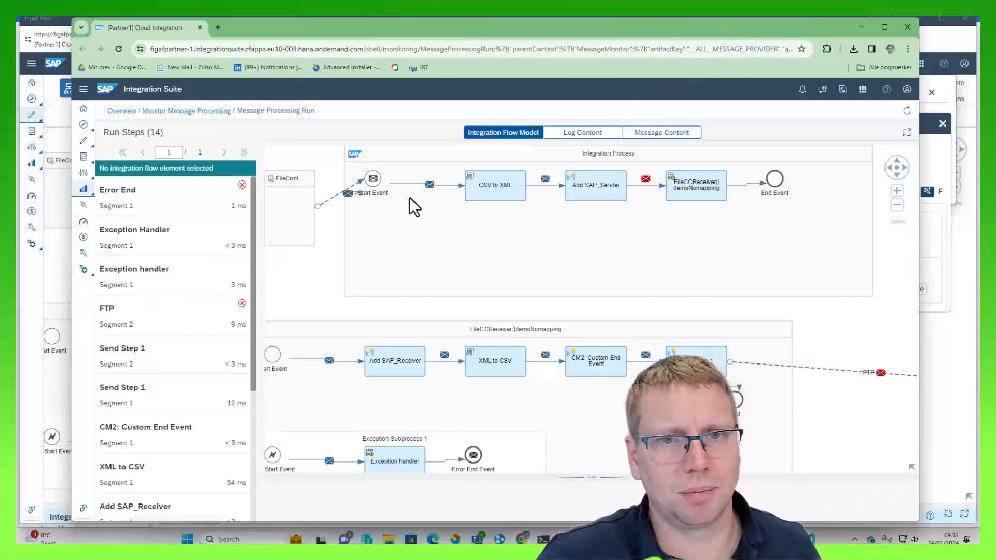
# Compare the message payloads before the CSV to XML and Add SAP_Sender run steps
pyautogui.scroll(-4, 223, 272)
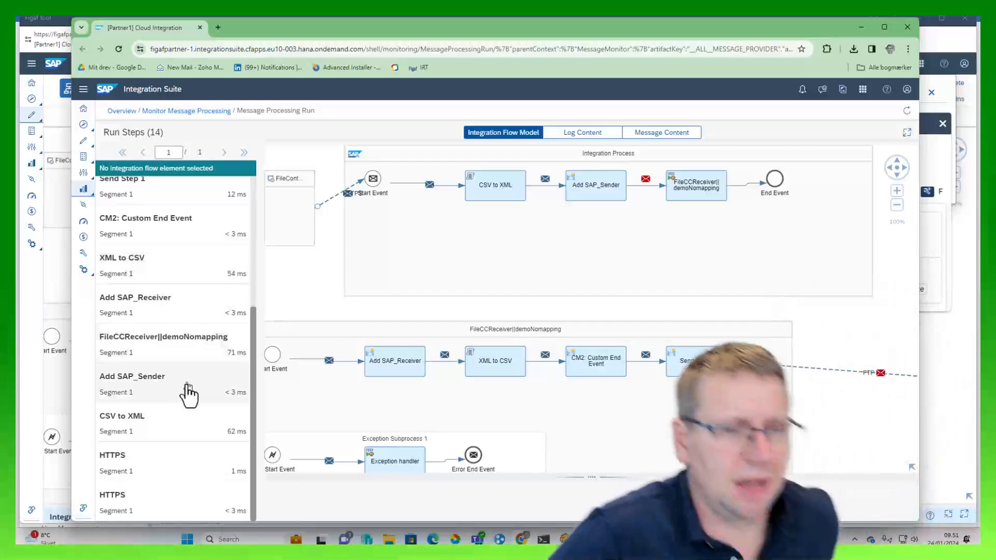
pyautogui.click(174, 430)
pyautogui.click(683, 134)
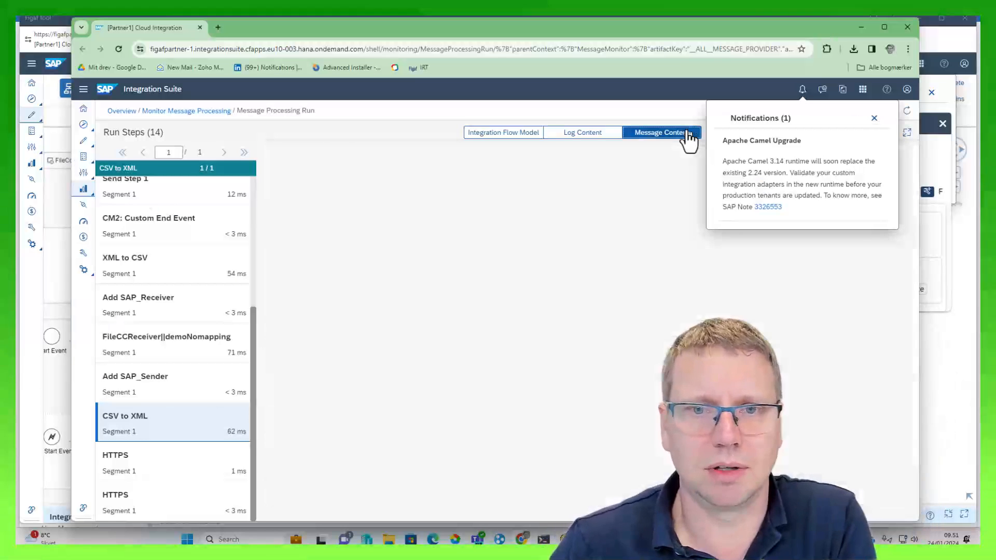
pyautogui.click(411, 176)
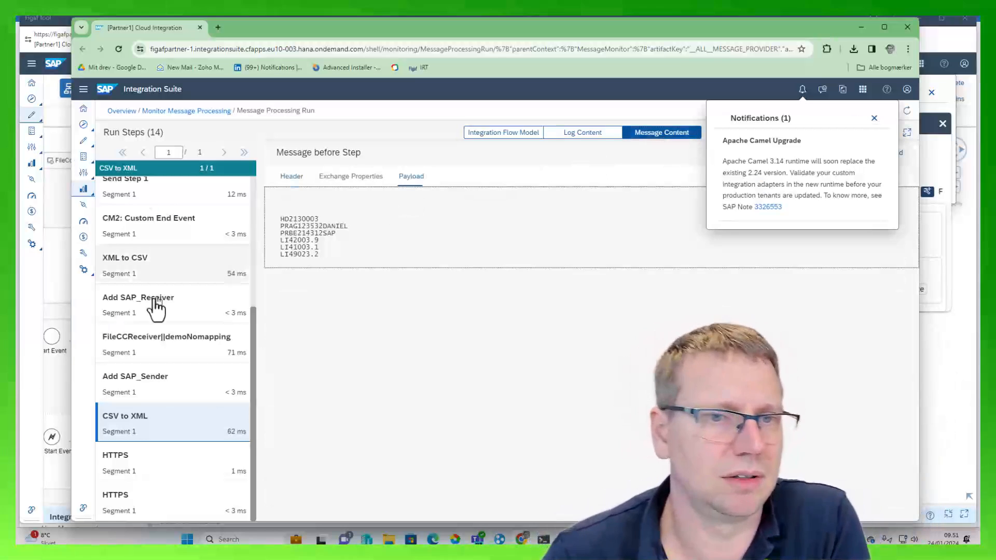
pyautogui.click(143, 392)
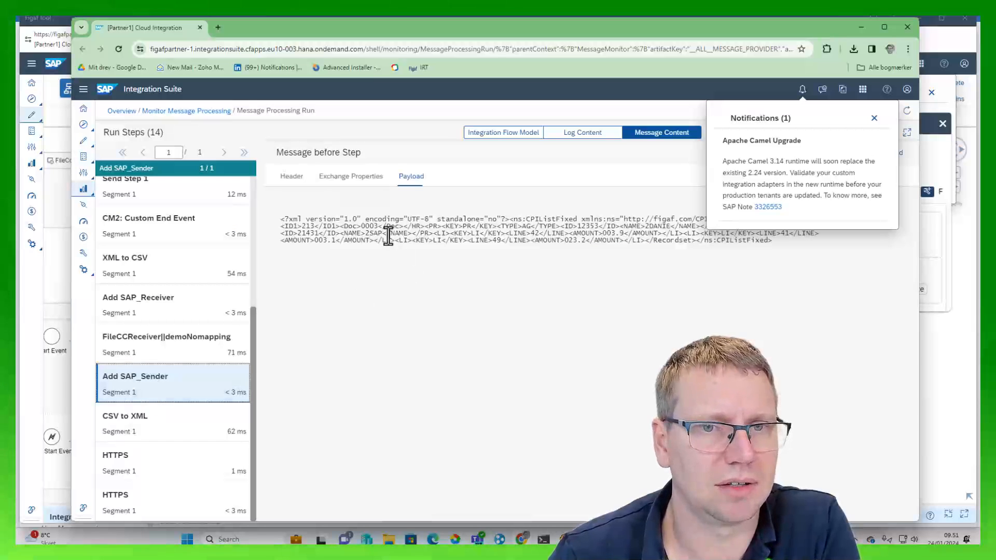
# Dismiss the Apache Camel Upgrade notification and examine the full XML payload before the Add SAP_Sender step
pyautogui.click(873, 118)
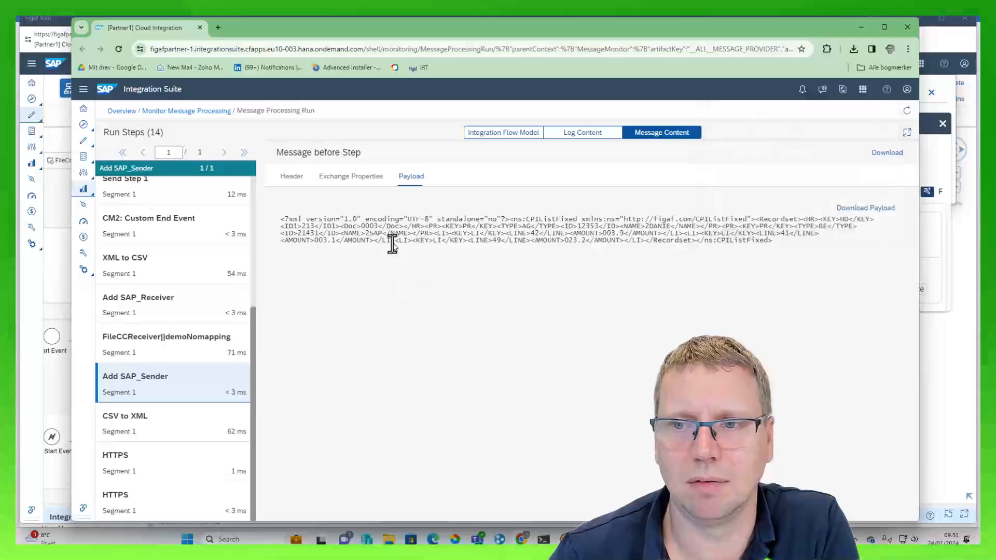
pyautogui.moveTo(412, 241); pyautogui.dragTo(580, 221)
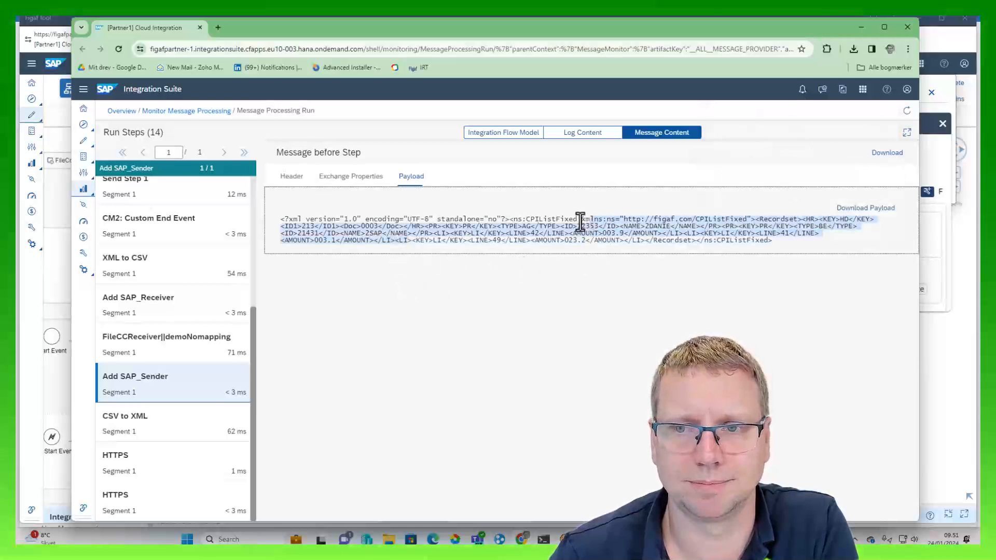
pyautogui.click(377, 242)
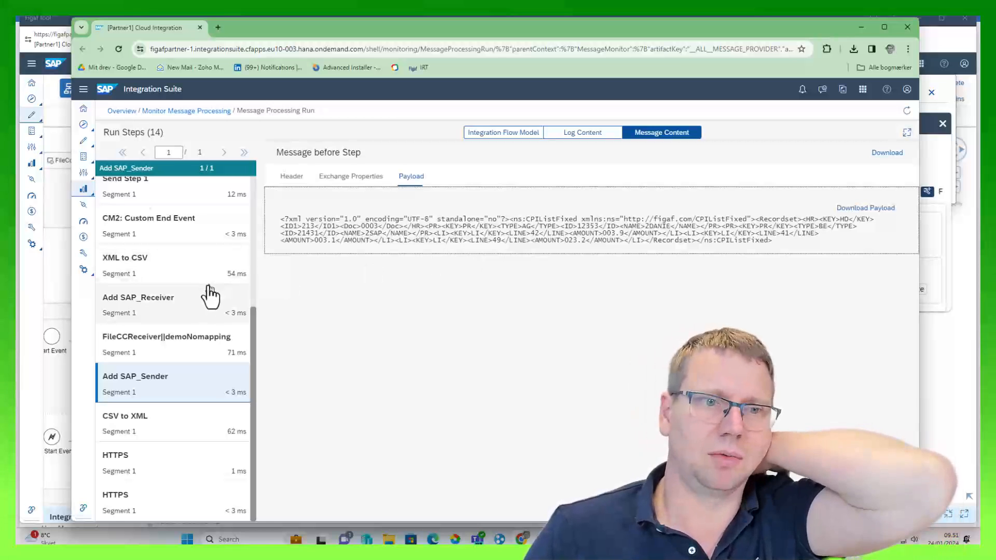
# Compare the message payloads before the XML to CSV, CM2: Custom End Event and Send Step 1 run steps
pyautogui.click(185, 274)
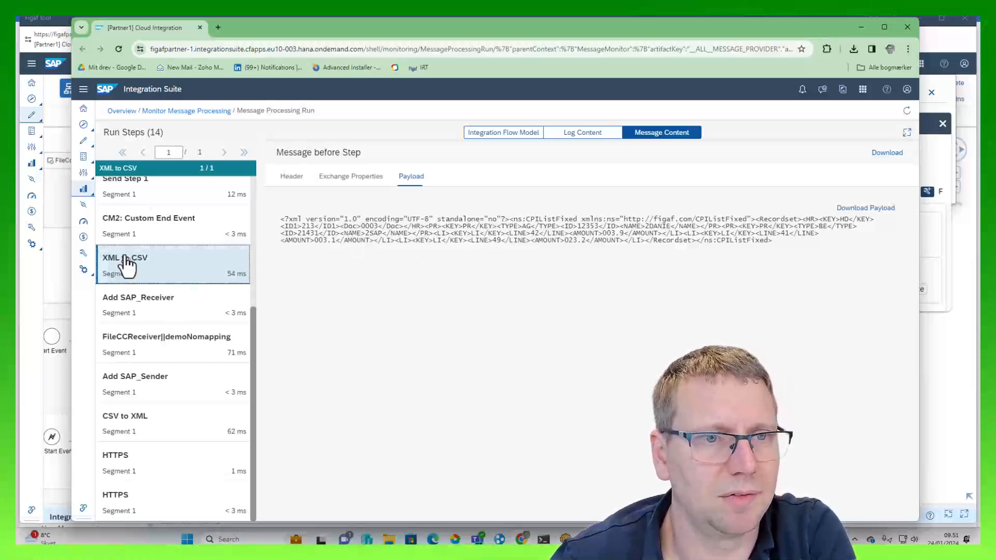
pyautogui.click(151, 230)
pyautogui.moveTo(280, 226); pyautogui.dragTo(474, 260)
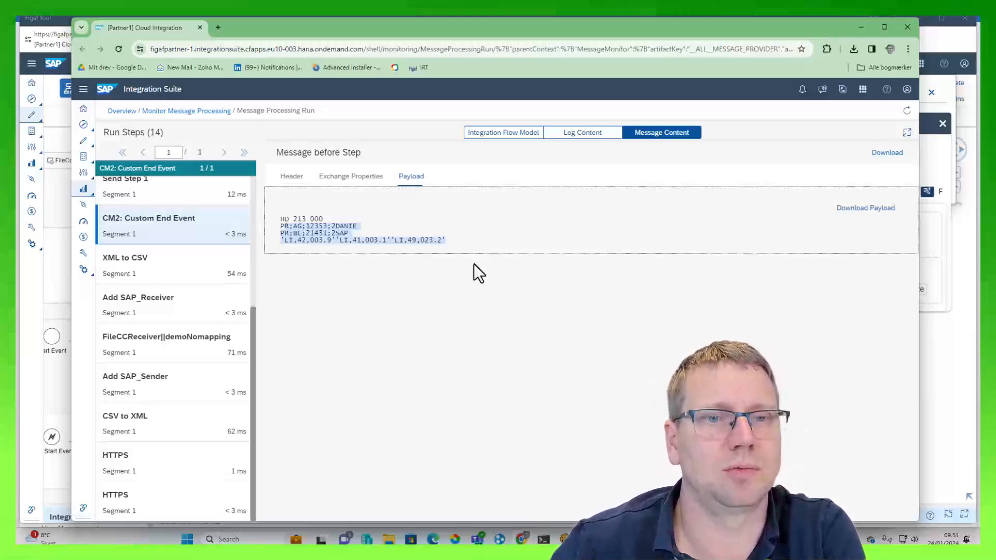
pyautogui.scroll(1, 166, 223)
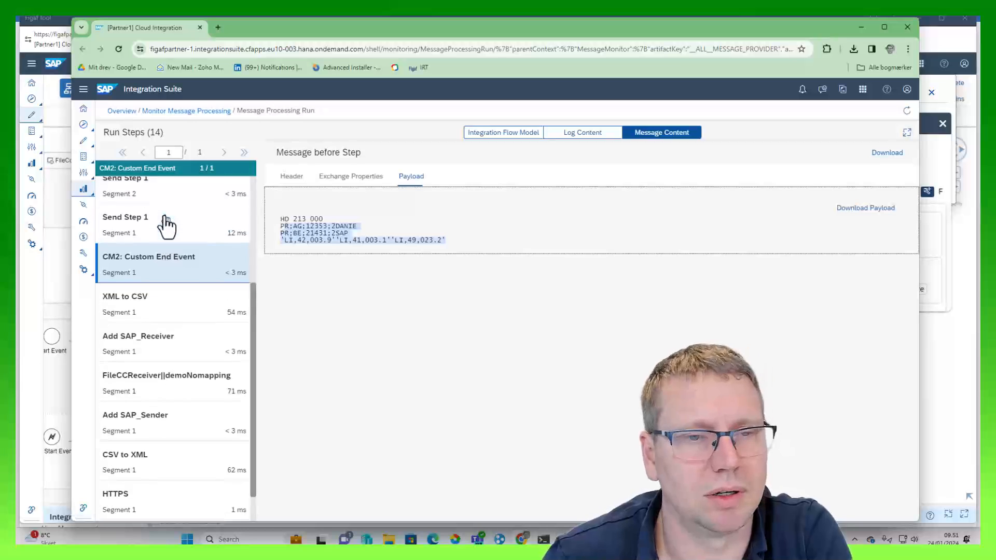
pyautogui.click(166, 226)
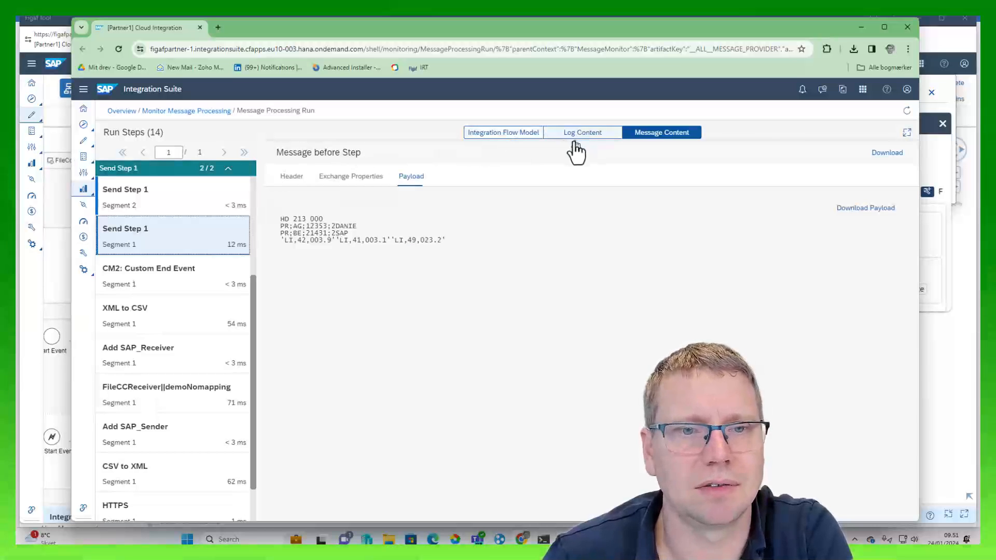
# Return to the Figaf test run, refresh its results and view the expected-versus-actual differences for the message in order 1
pyautogui.click(865, 27)
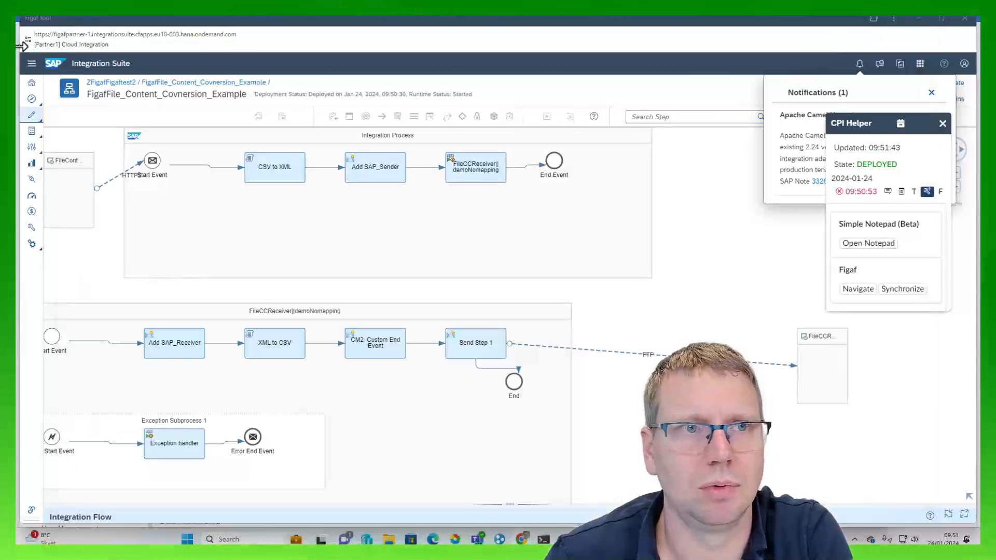
pyautogui.click(967, 19)
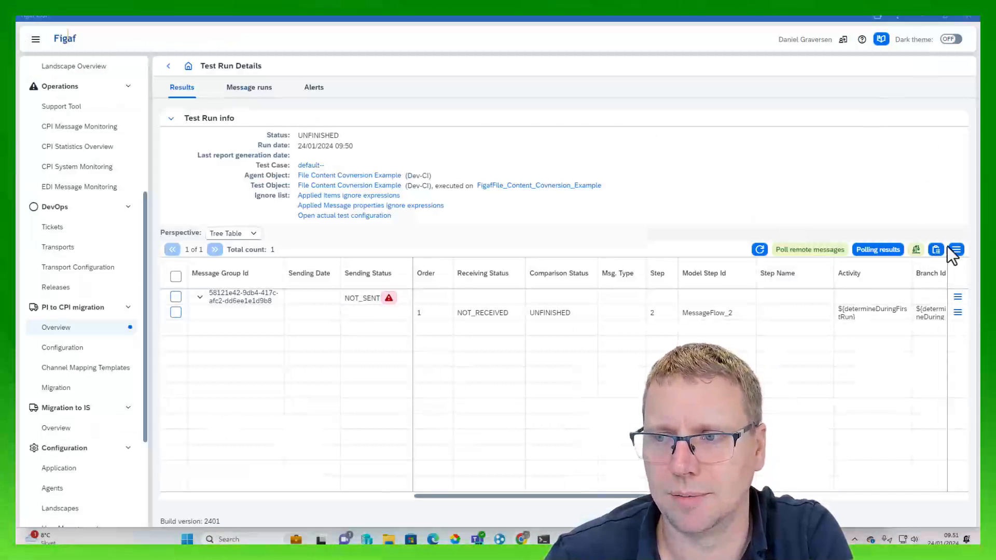
pyautogui.click(760, 250)
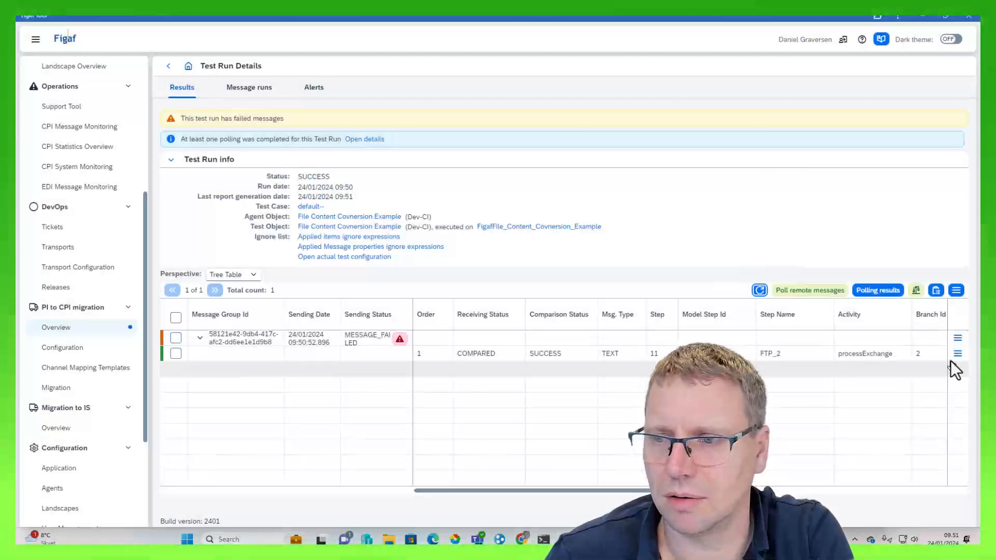
pyautogui.click(957, 353)
pyautogui.click(881, 363)
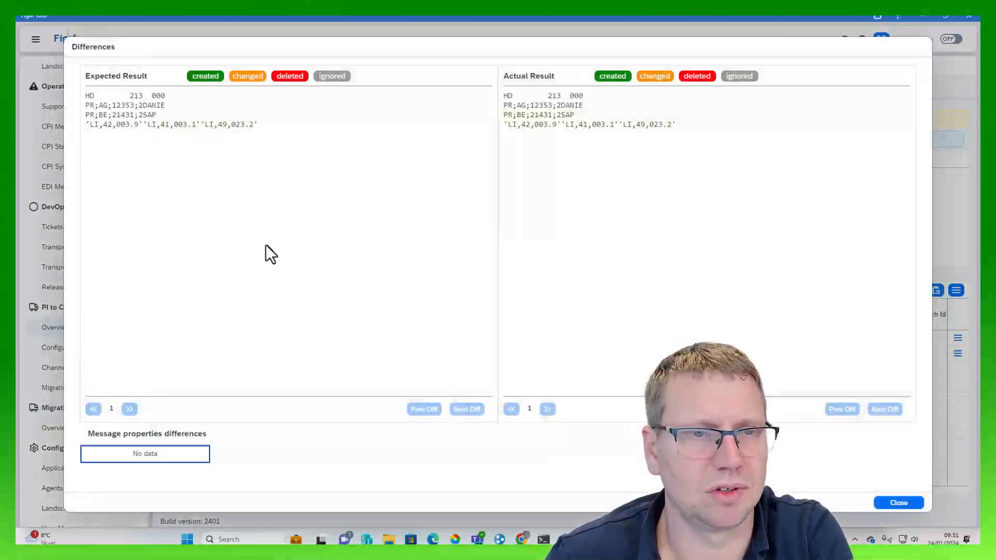